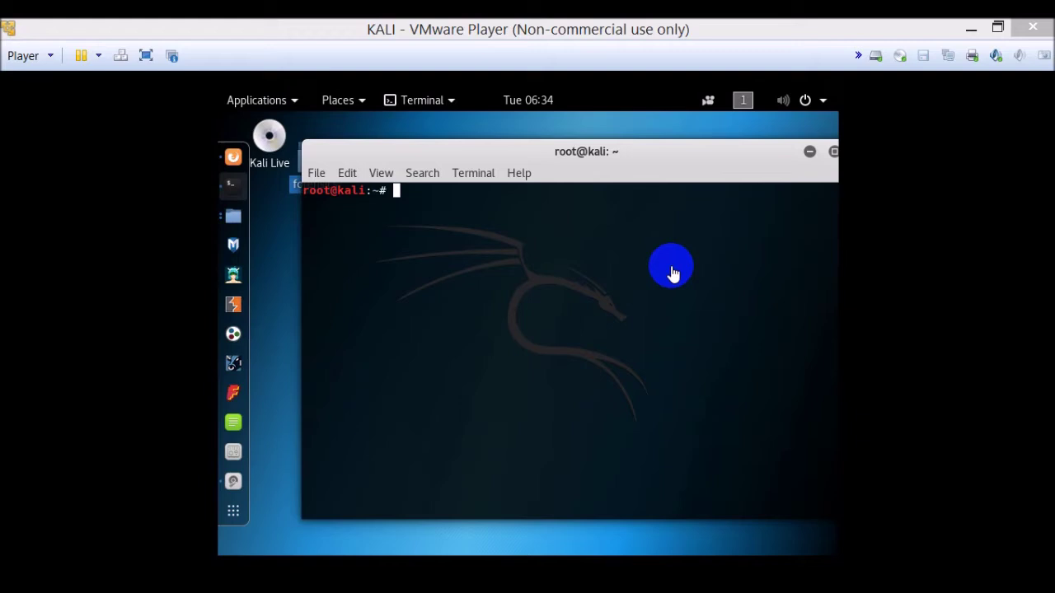
# Launch the Autopsy Forensic Browser by running autopsy in the root terminal.
pyautogui.click(548, 205)
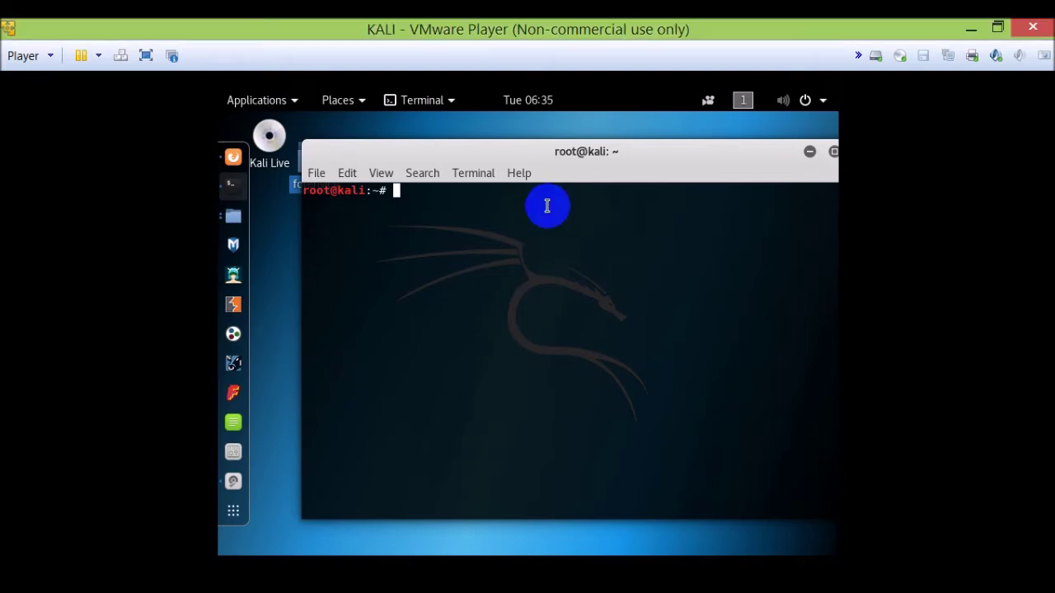
pyautogui.write('autopsy')
pyautogui.press('Return')
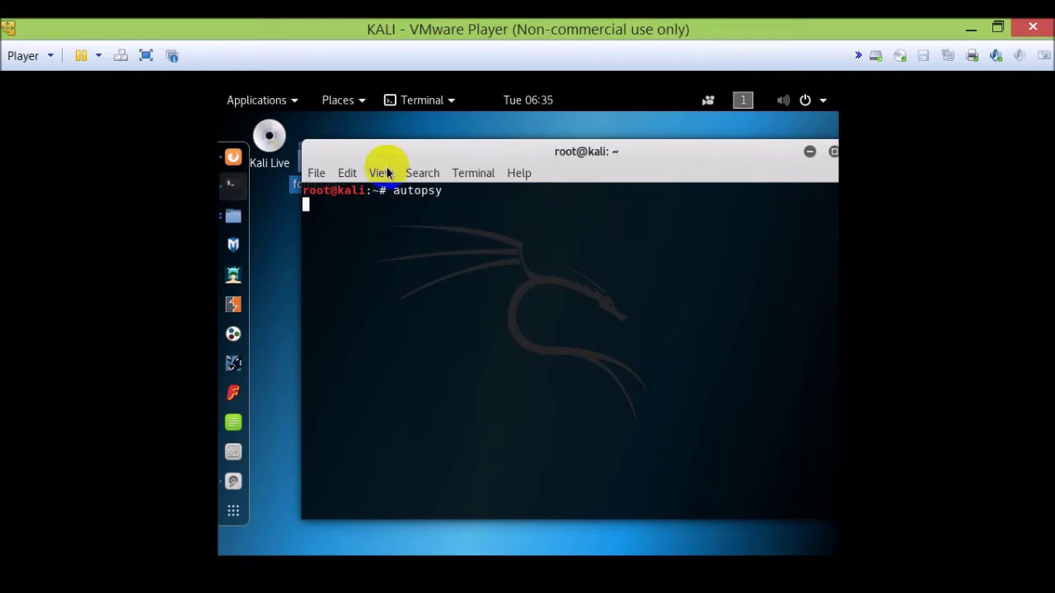
pyautogui.click(352, 188)
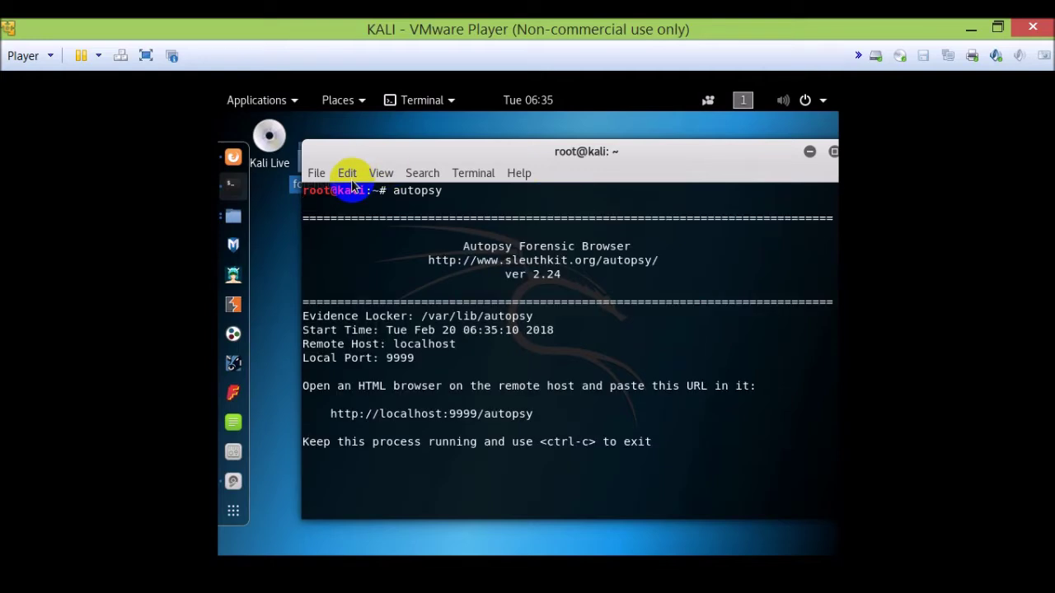
pyautogui.moveTo(541, 407); pyautogui.dragTo(412, 396)
pyautogui.click(223, 183)
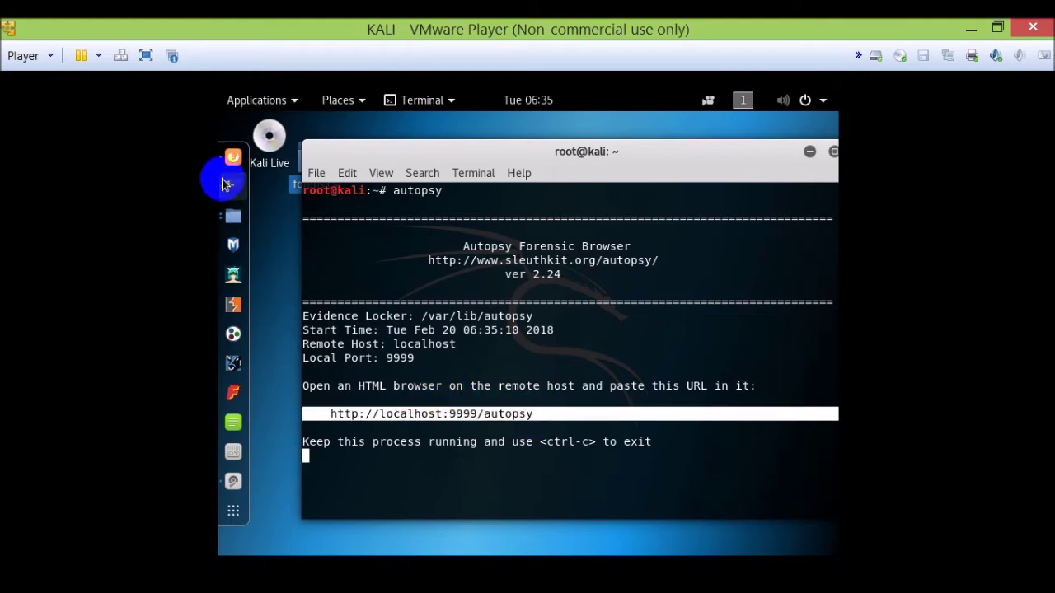
pyautogui.click(231, 158)
pyautogui.write('http://localhost:9999/autopsy')
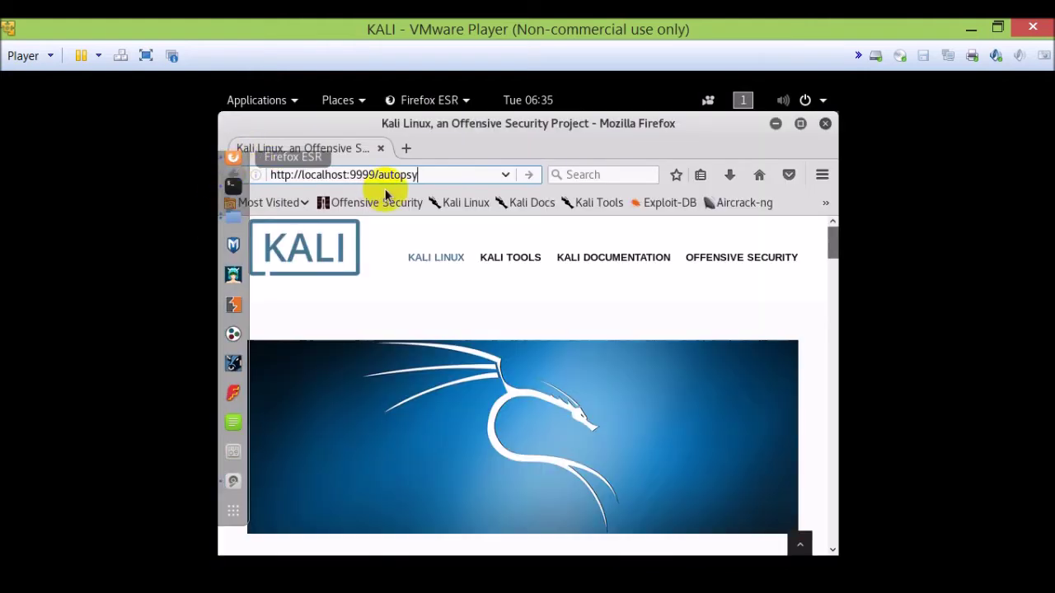
pyautogui.press('Return')
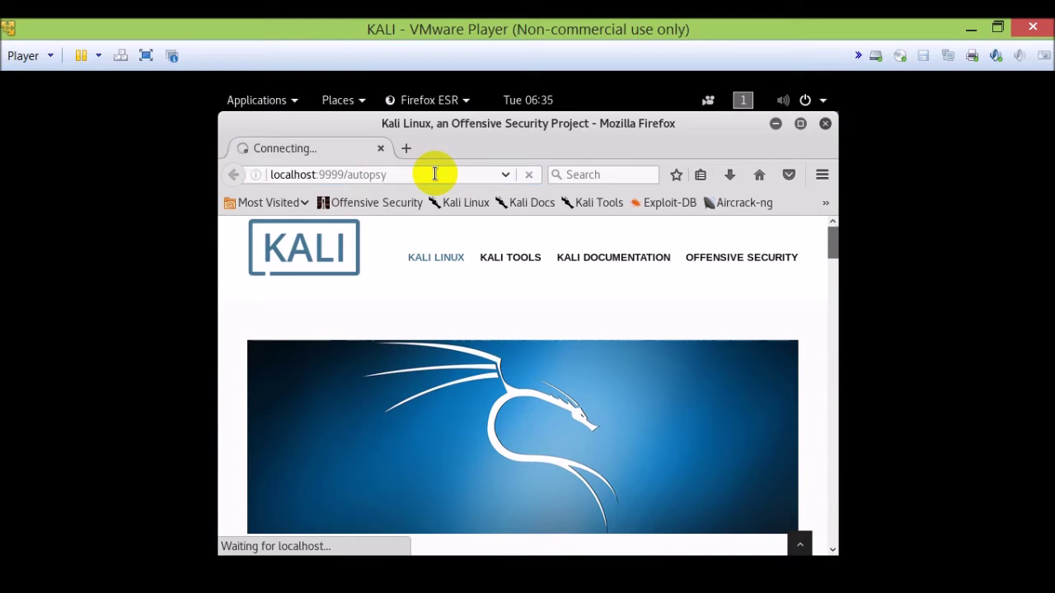
# Start a new case in Autopsy and name it Forensic_victim_01.
pyautogui.click(789, 85)
pyautogui.moveTo(827, 363); pyautogui.dragTo(835, 495)
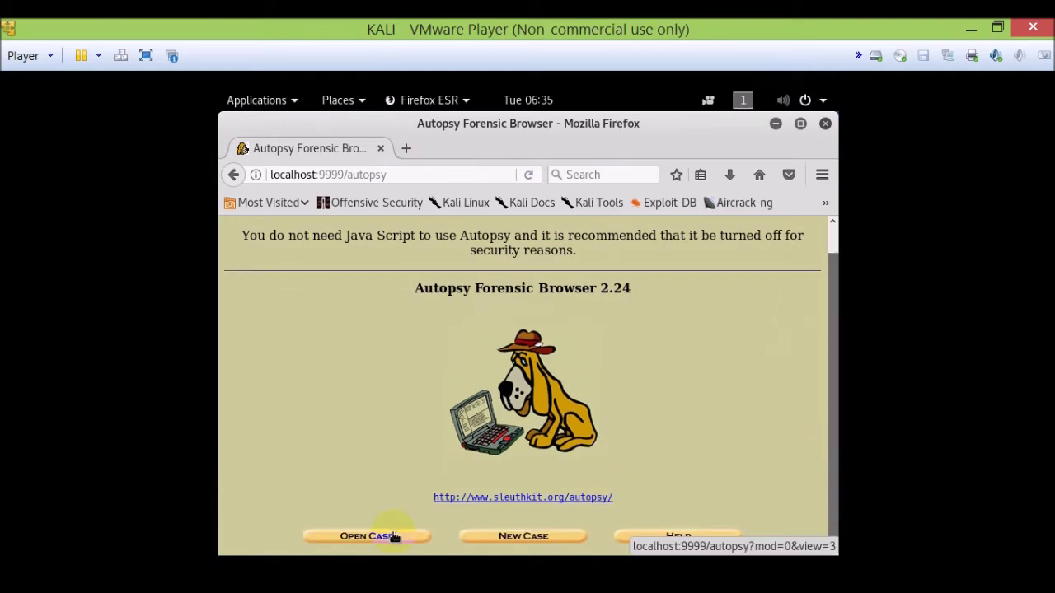
pyautogui.click(478, 537)
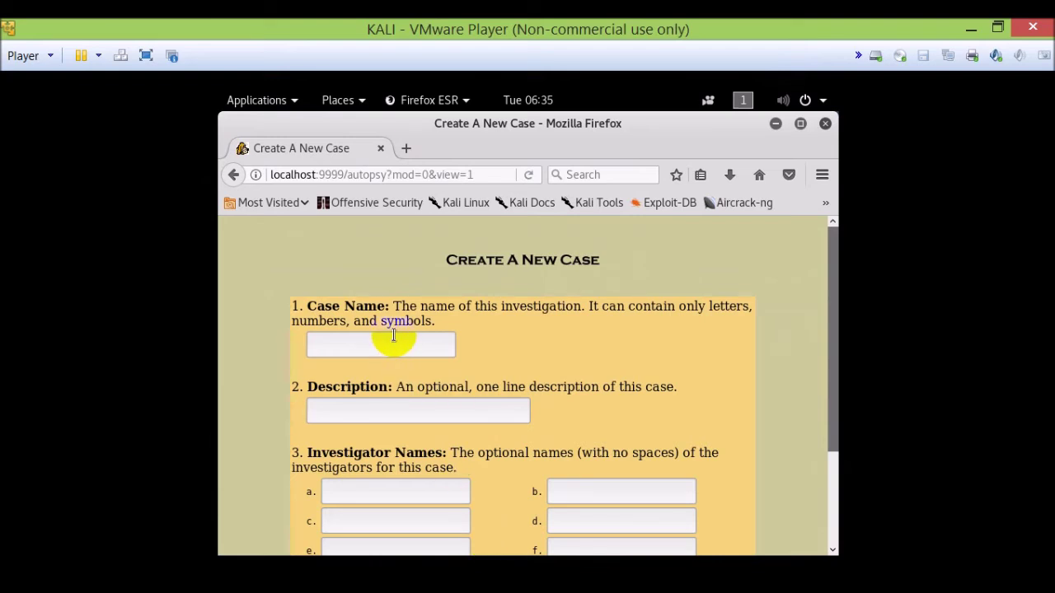
pyautogui.click(393, 343)
pyautogui.write('Forenci')
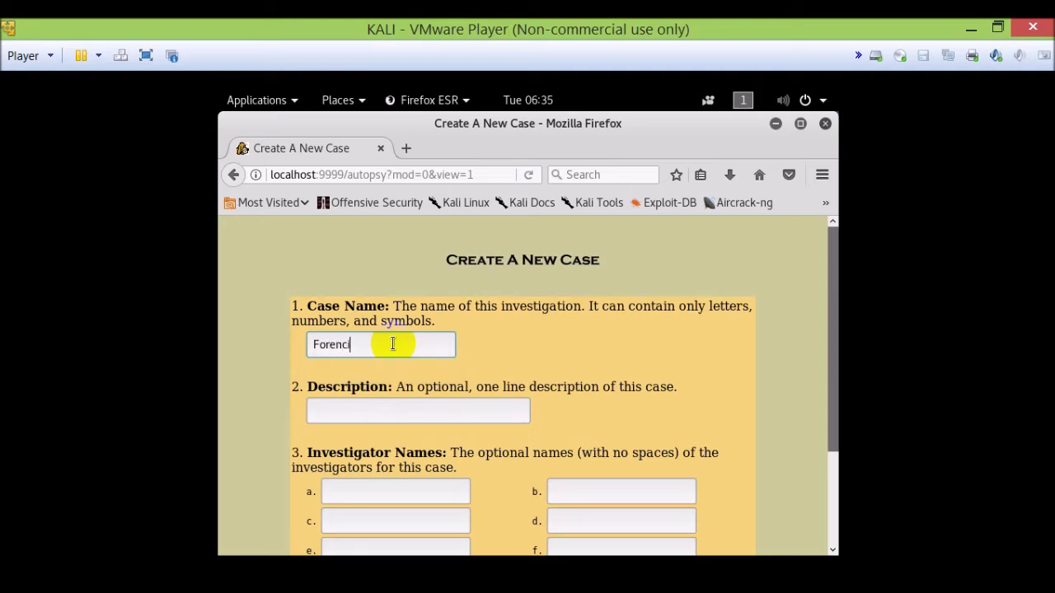
pyautogui.press('BackSpace')
pyautogui.write('sic_')
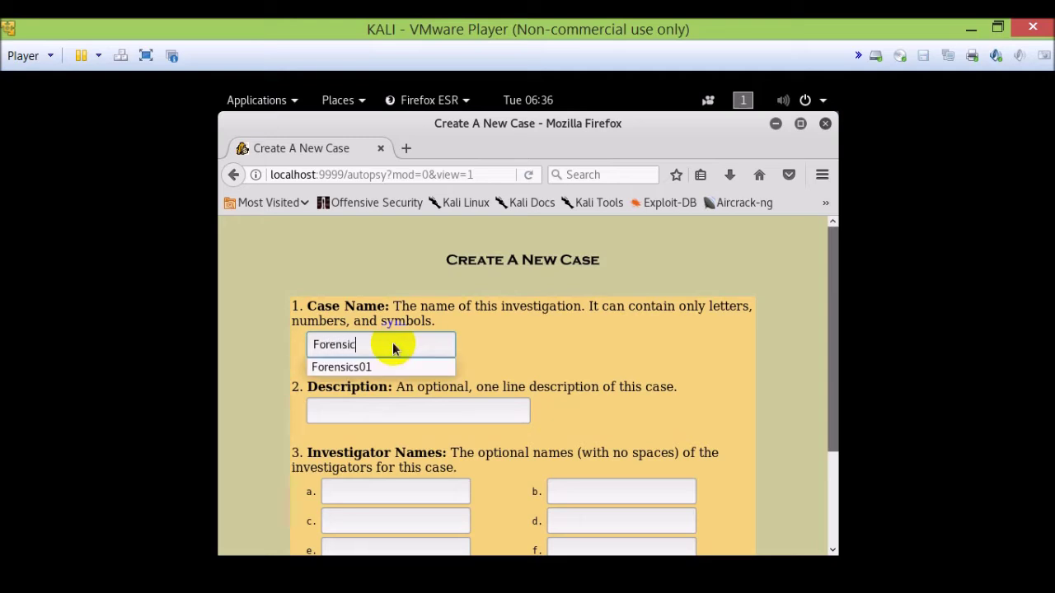
pyautogui.write('vict')
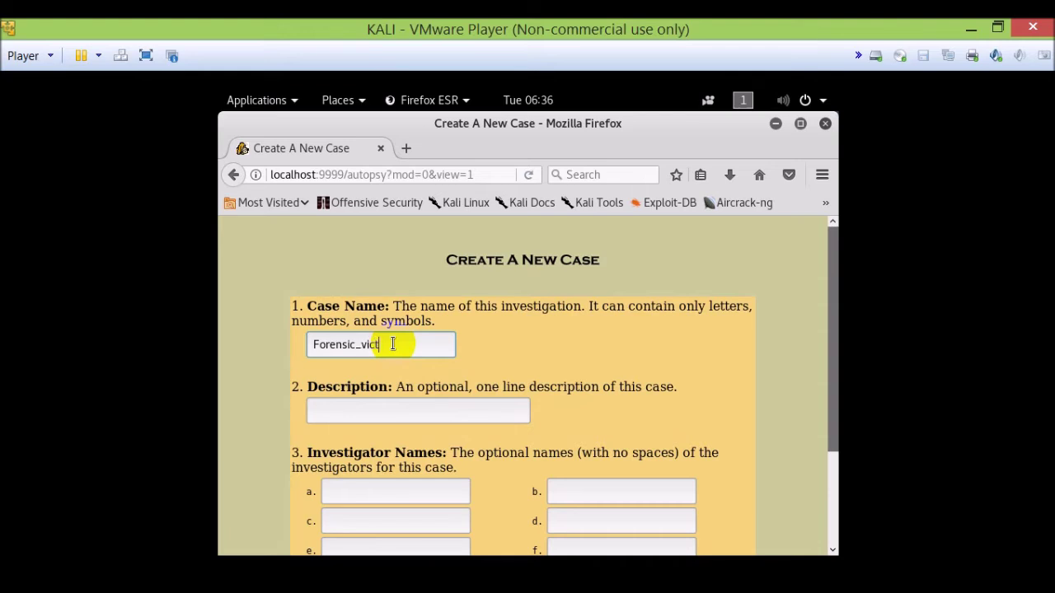
pyautogui.write('im10')
pyautogui.write('1')
# Leave the description empty, enter the investigator's name in the first investigator field and create the case.
pyautogui.click(472, 405)
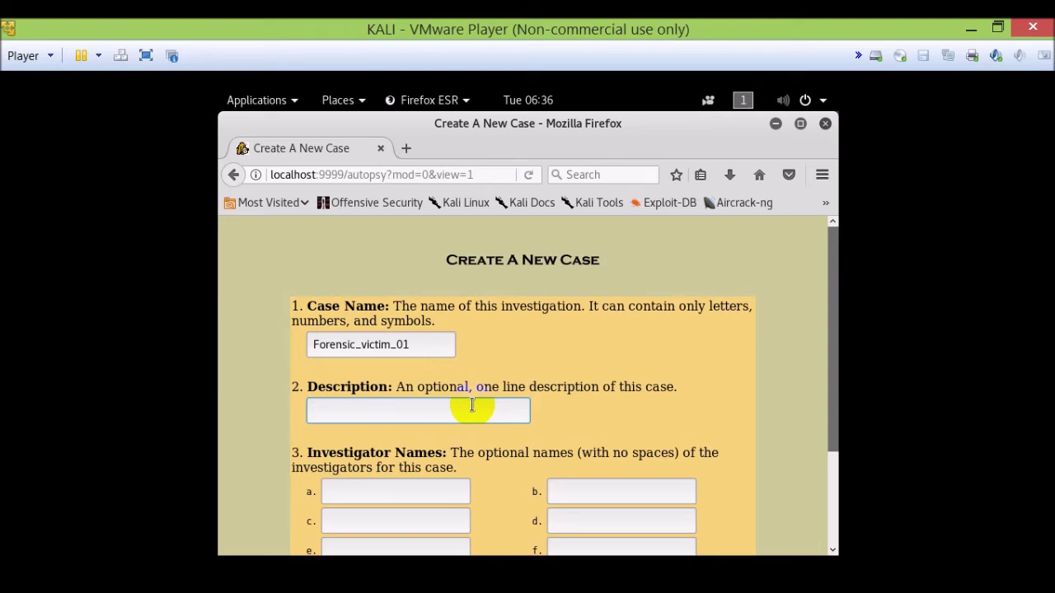
pyautogui.click(453, 499)
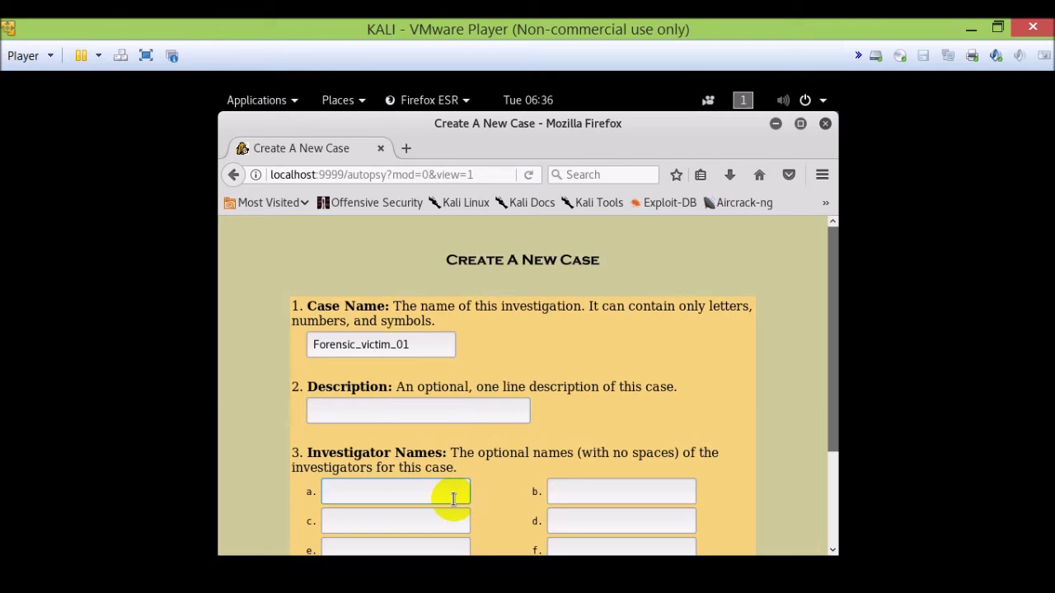
pyautogui.write('Roycy')
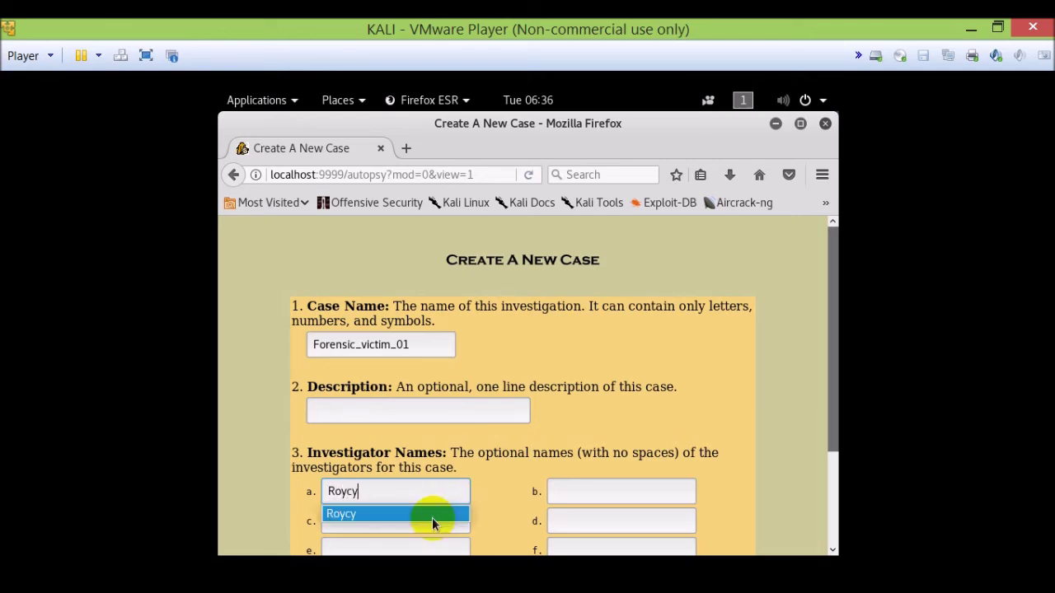
pyautogui.click(432, 514)
pyautogui.moveTo(835, 443); pyautogui.dragTo(836, 555)
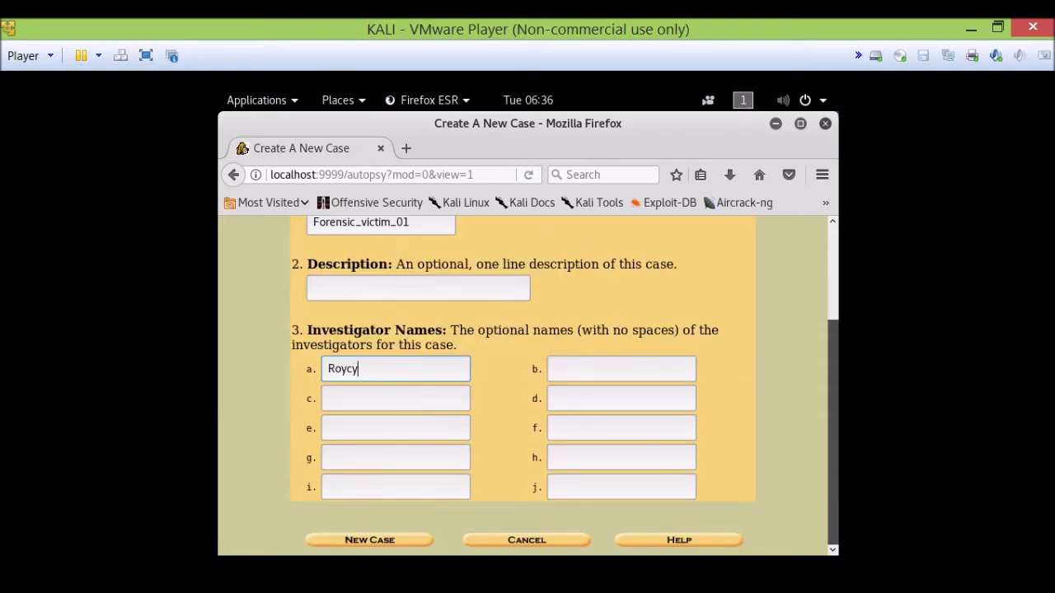
pyautogui.click(420, 544)
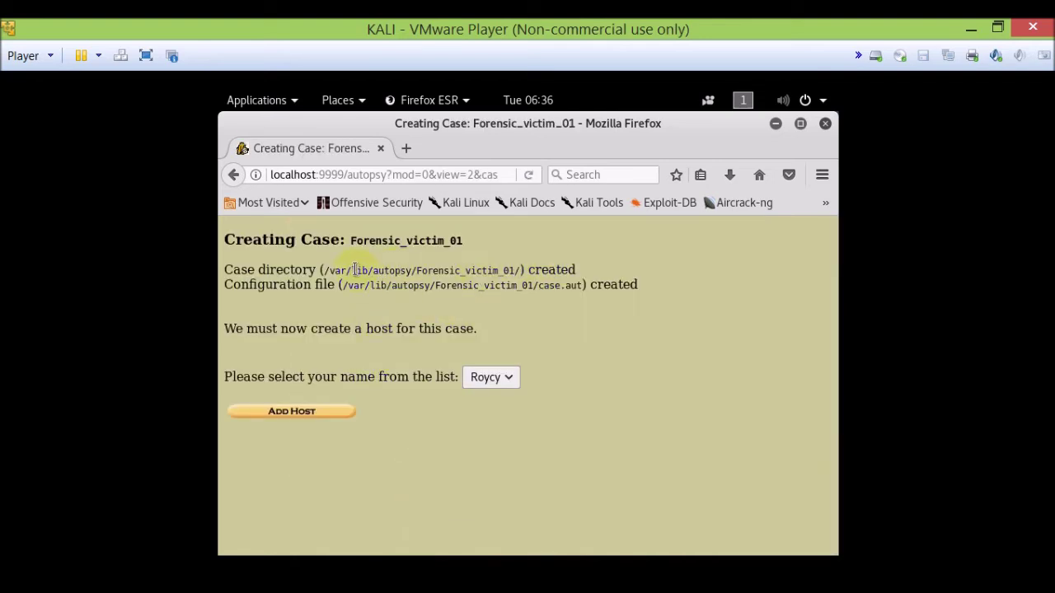
# Highlight the case directory and configuration file paths, start adding a host and set its host name to host_01.
pyautogui.moveTo(324, 270); pyautogui.dragTo(512, 268)
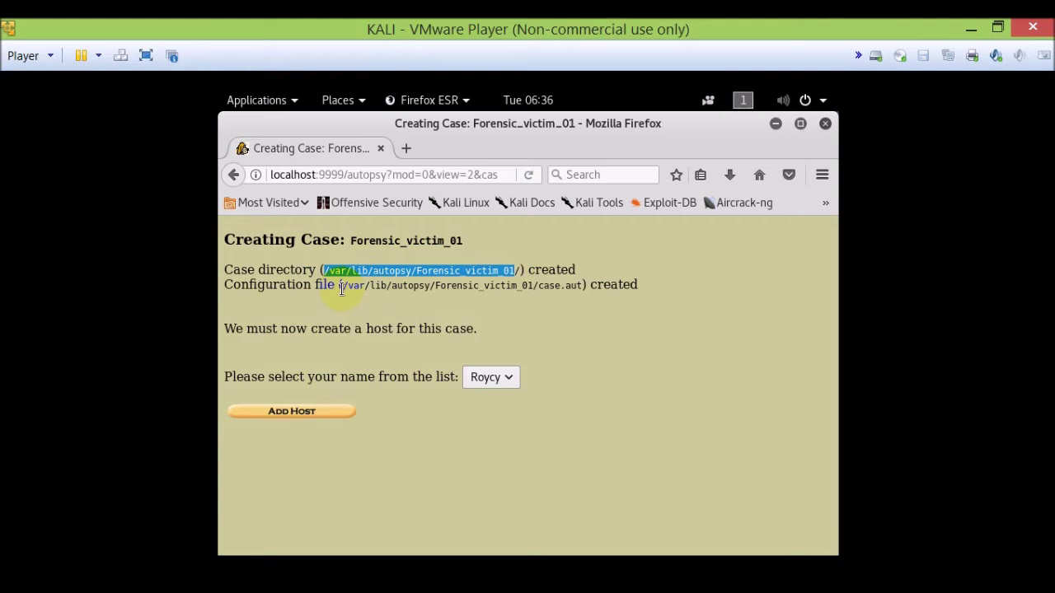
pyautogui.moveTo(342, 286); pyautogui.dragTo(385, 297)
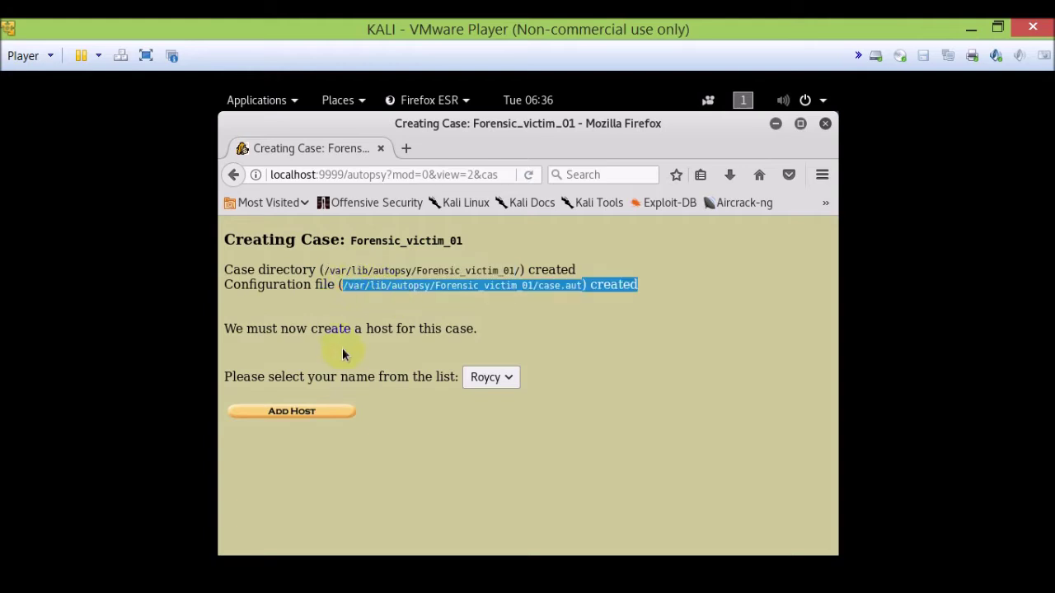
pyautogui.click(305, 418)
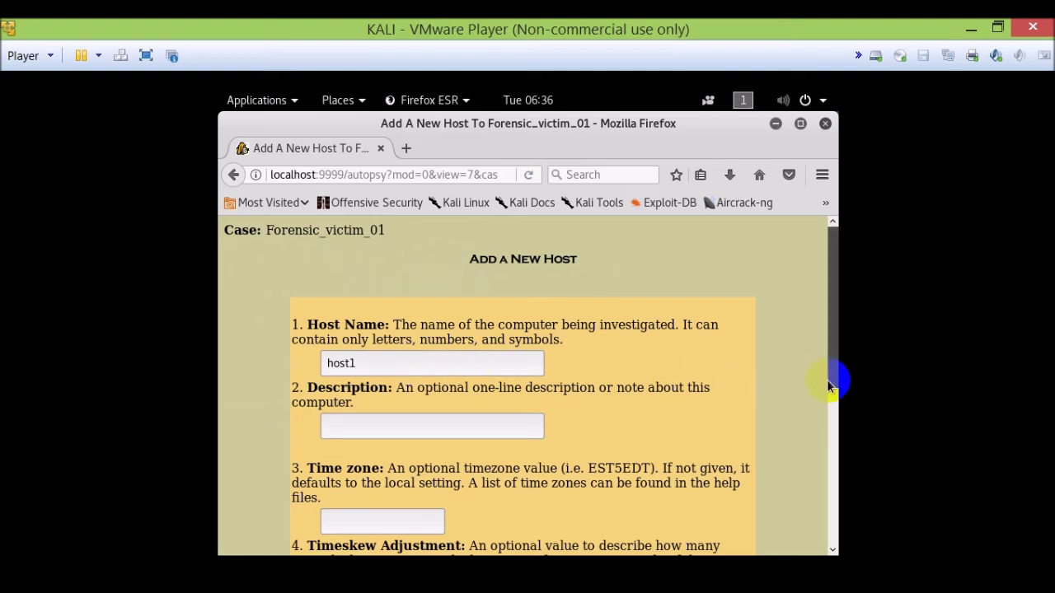
pyautogui.moveTo(836, 388); pyautogui.dragTo(836, 405)
pyautogui.click(475, 321)
pyautogui.press('BackSpace')
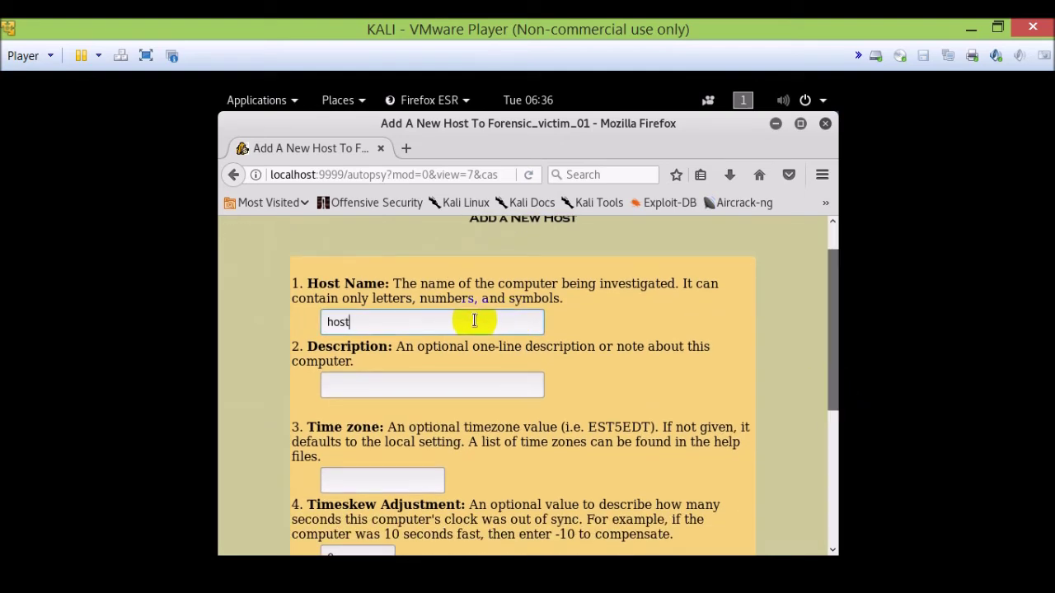
pyautogui.write('_01')
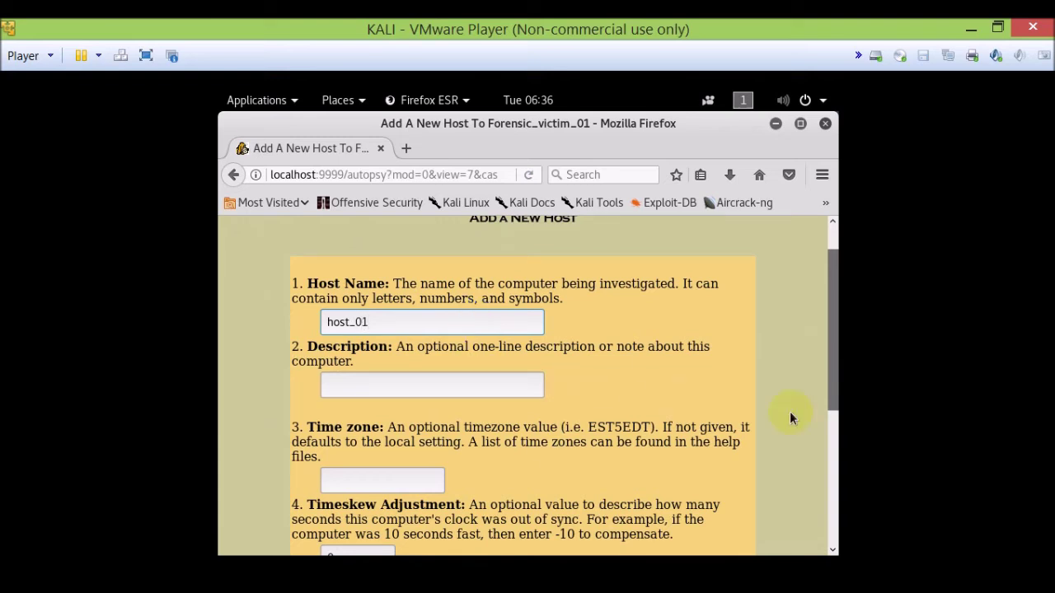
# Leave the host's optional time zone, timeskew and hash database settings at their defaults and add the host to the case.
pyautogui.click(830, 394)
pyautogui.moveTo(830, 394); pyautogui.dragTo(834, 485)
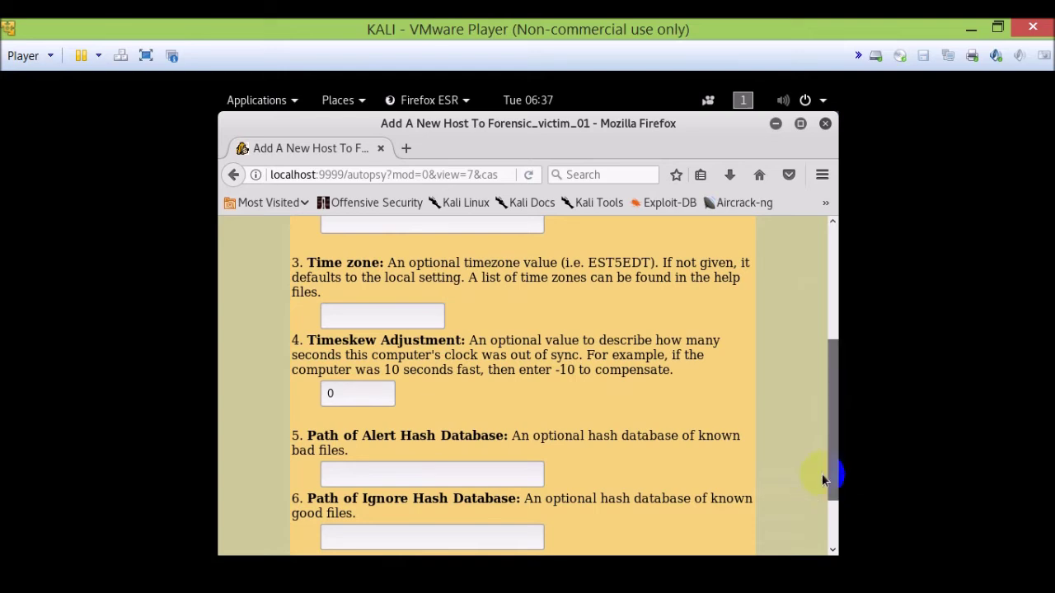
pyautogui.moveTo(833, 487); pyautogui.dragTo(833, 559)
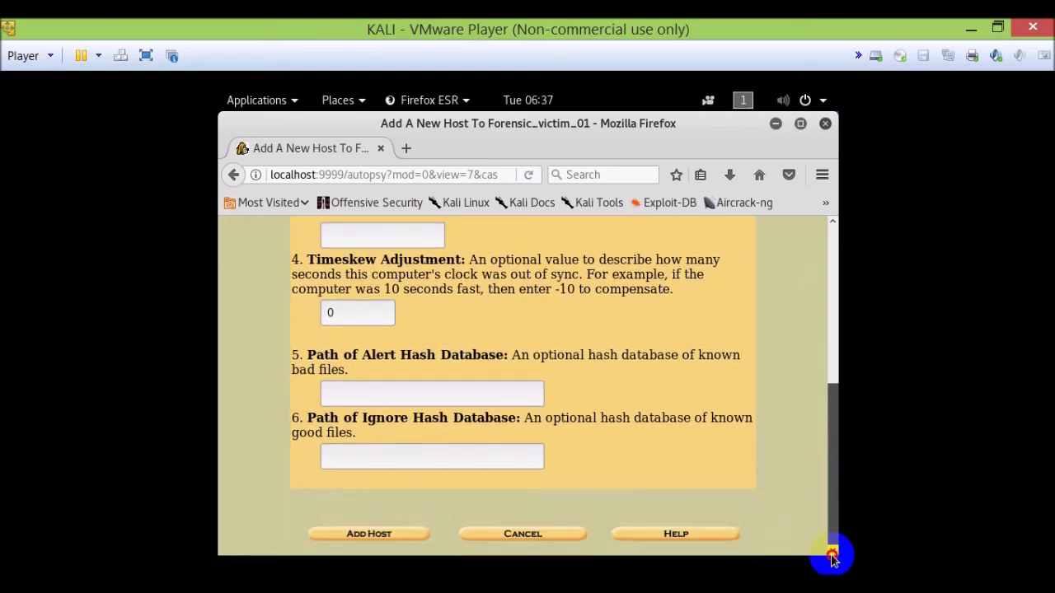
pyautogui.click(394, 536)
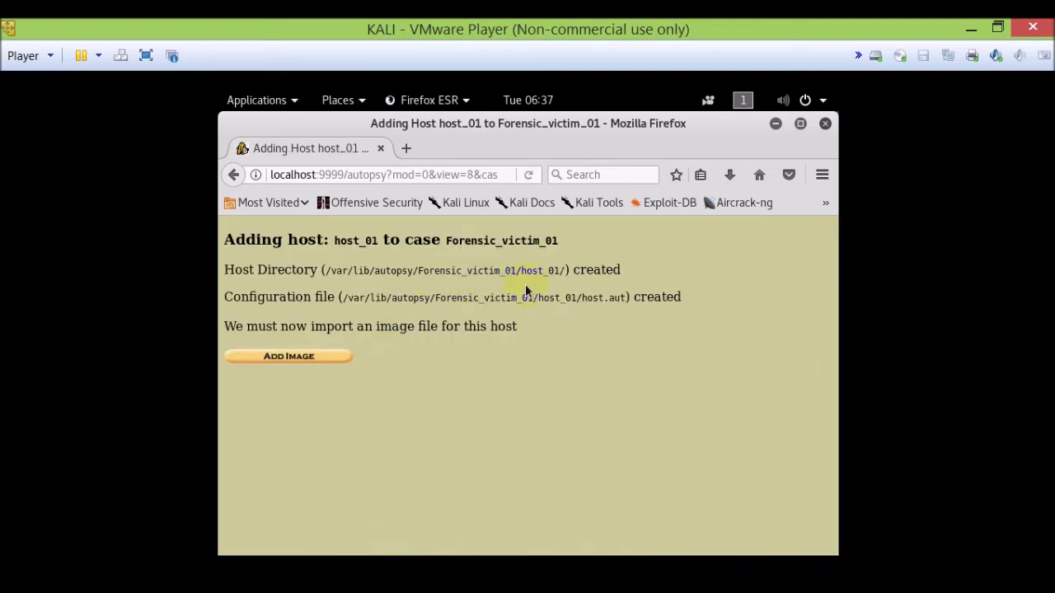
# Start adding an image file to host_01 and make the image location ready for entry.
pyautogui.click(285, 363)
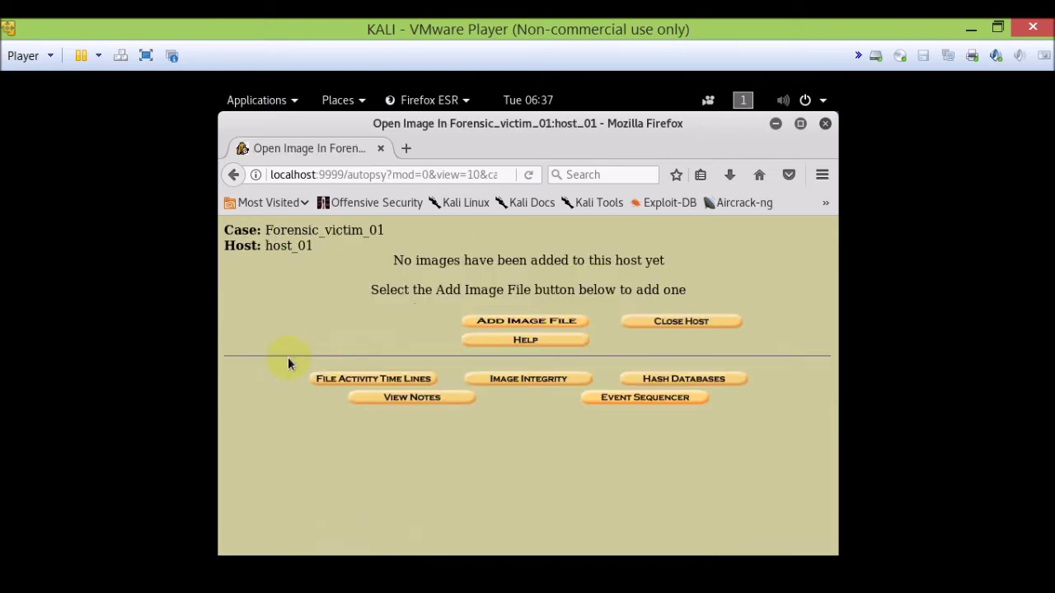
pyautogui.click(528, 322)
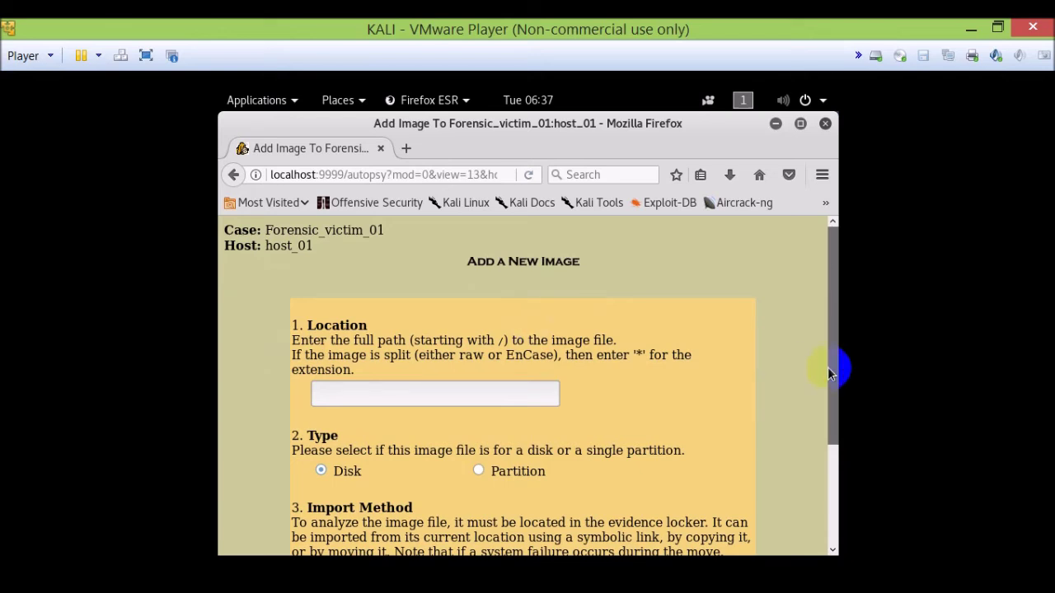
pyautogui.moveTo(831, 373); pyautogui.dragTo(833, 443)
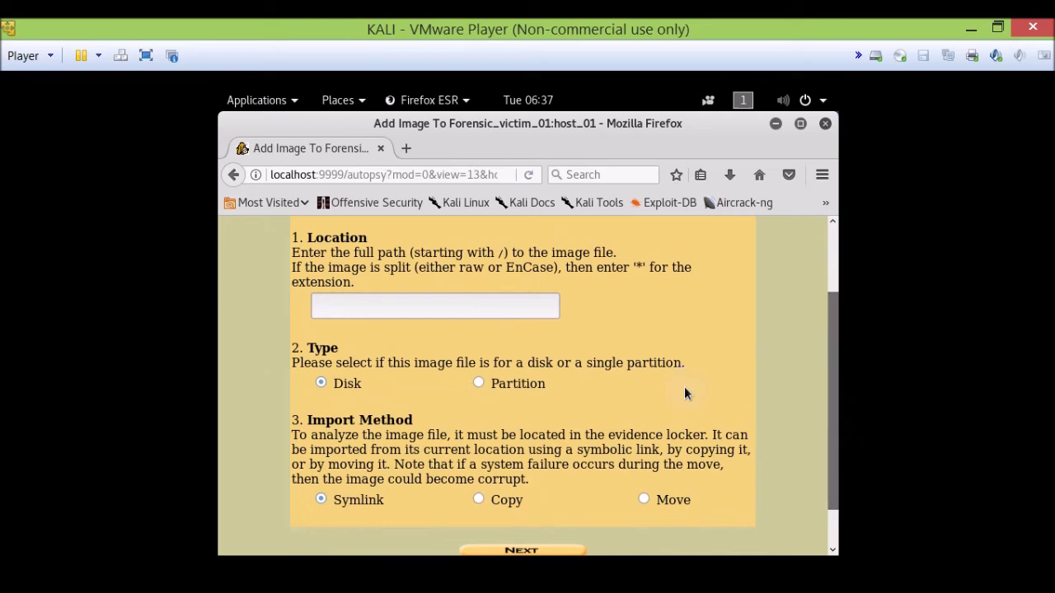
pyautogui.click(427, 304)
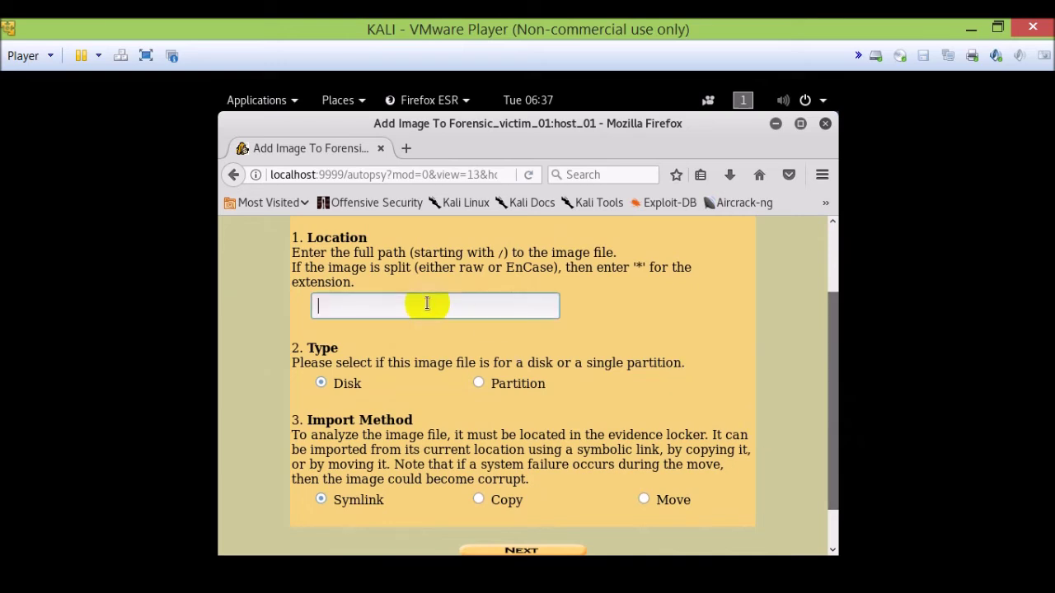
# Copy the name of Forensic_image.dd from the media folder in Files, keeping the file's name, and return to the image form in Firefox.
pyautogui.click(773, 126)
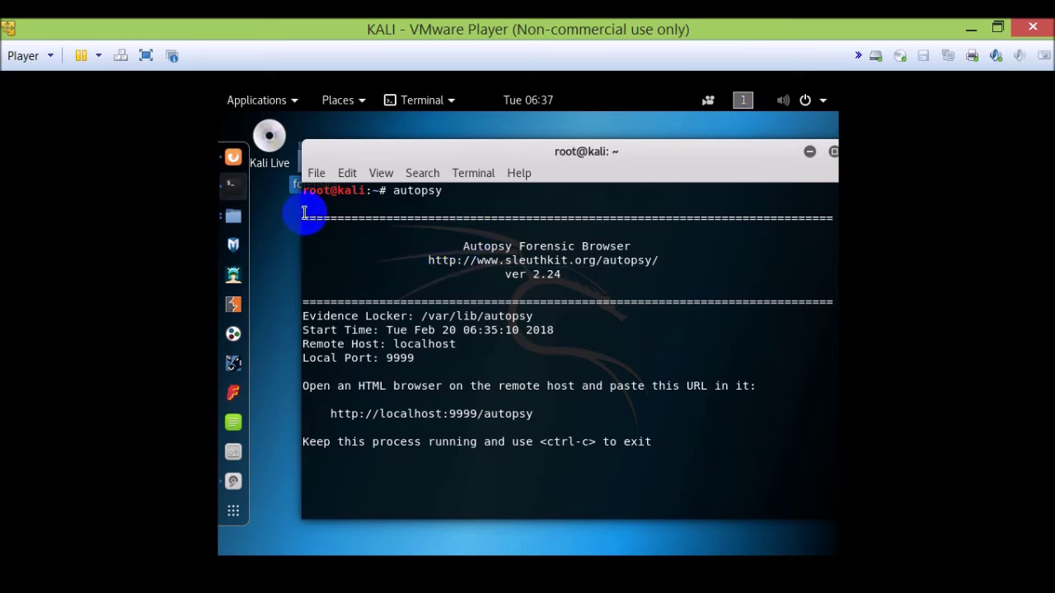
pyautogui.click(234, 216)
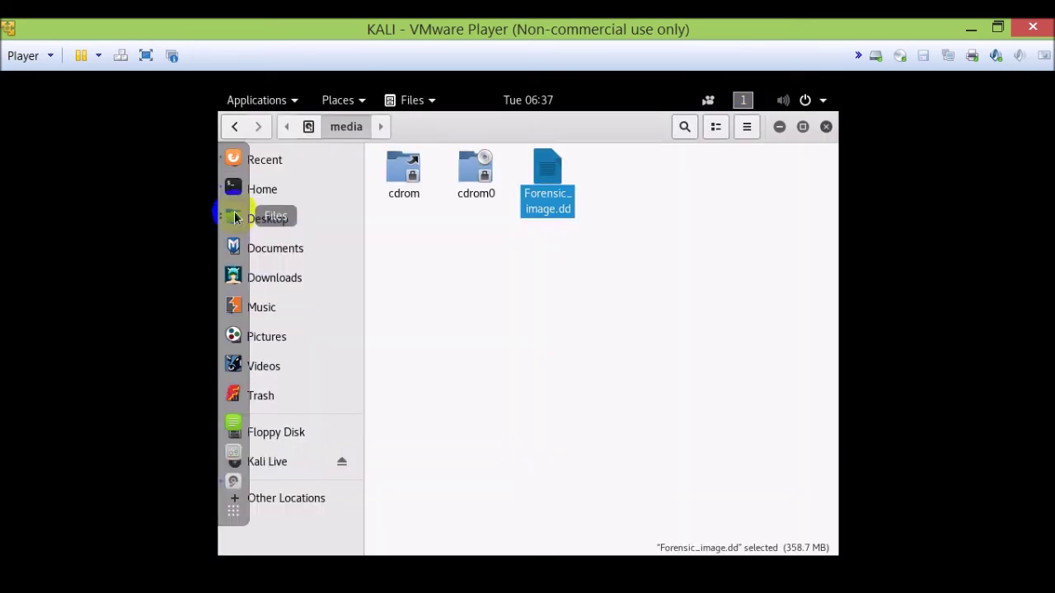
pyautogui.rightClick(548, 195)
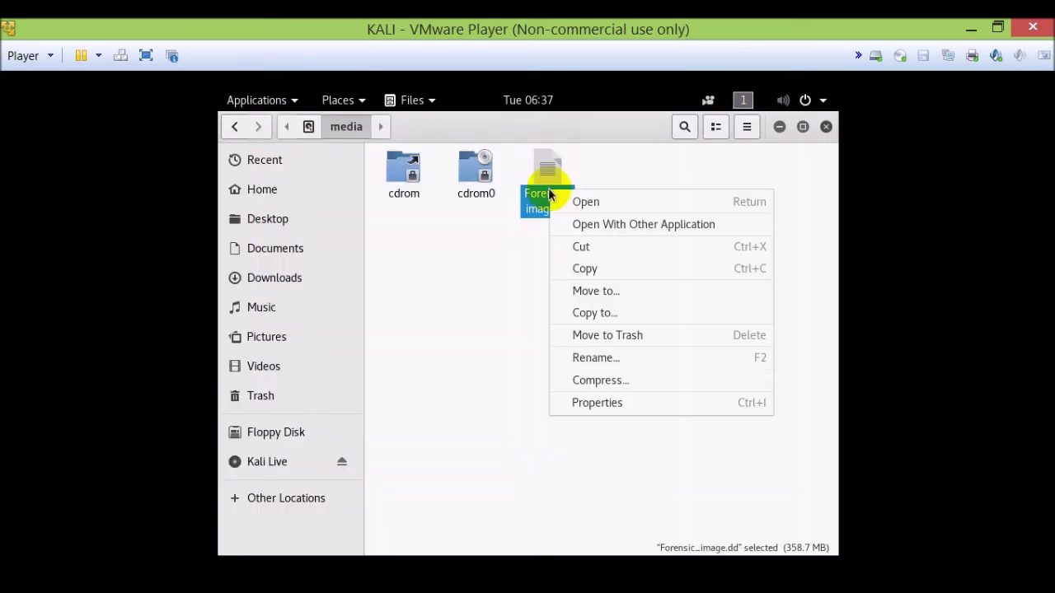
pyautogui.click(603, 360)
pyautogui.hotkey('ctrl', 'c')
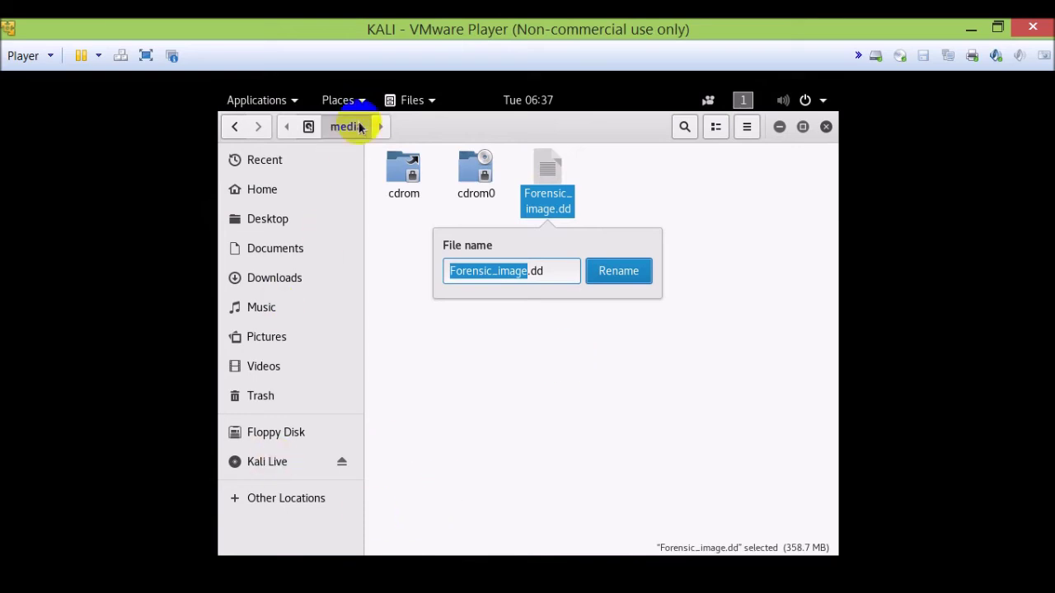
pyautogui.click(771, 125)
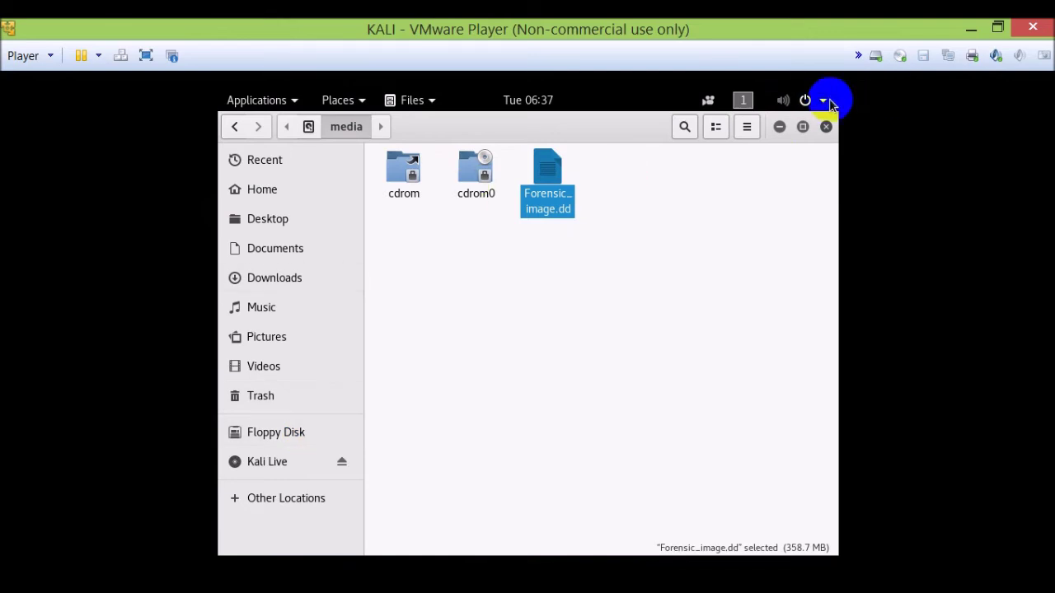
pyautogui.click(778, 127)
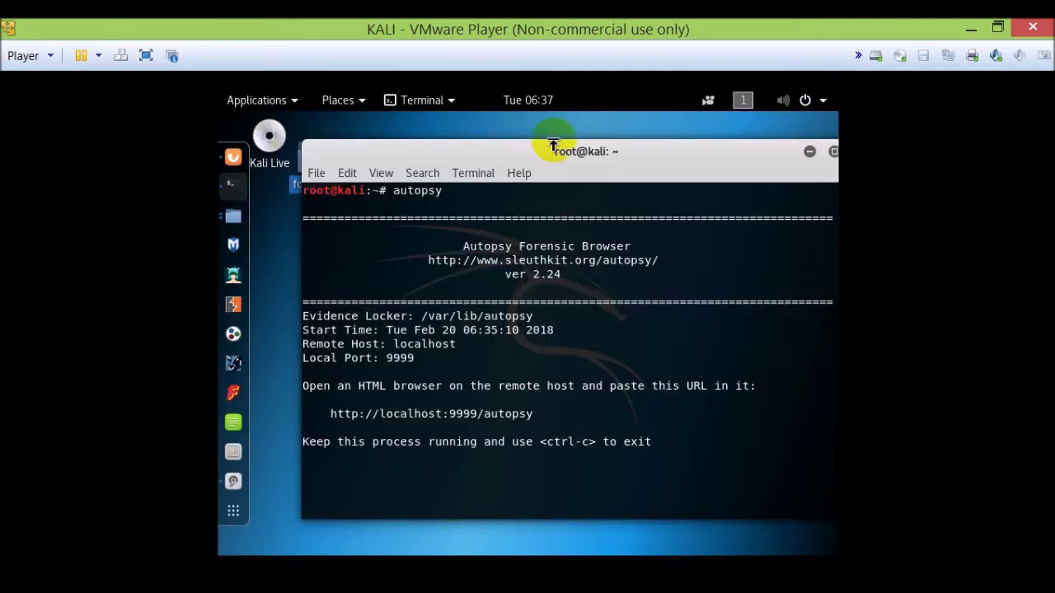
pyautogui.click(219, 164)
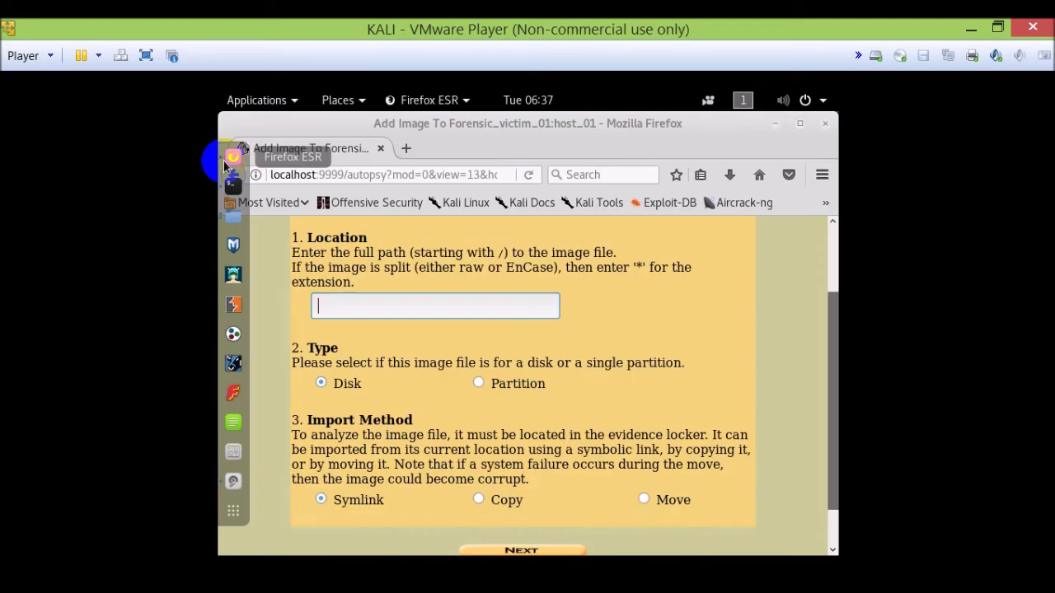
# Set the image location to /media/Forensic_image.dd and the type to Partition, keep the Symlink import method, and continue to the image details.
pyautogui.click(376, 315)
pyautogui.write('/media')
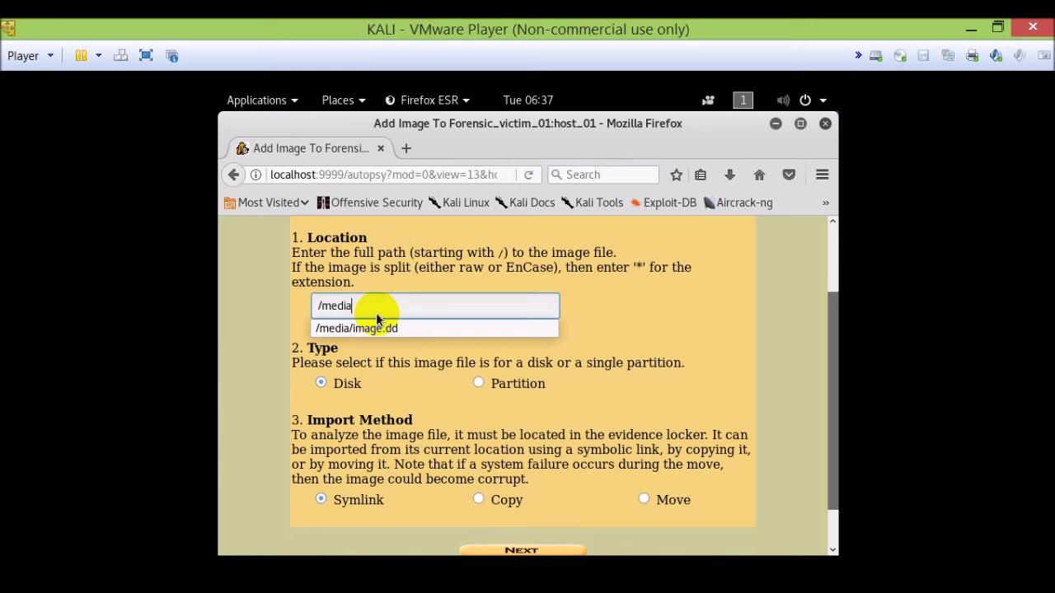
pyautogui.write('/')
pyautogui.hotkey('ctrl', 'v')
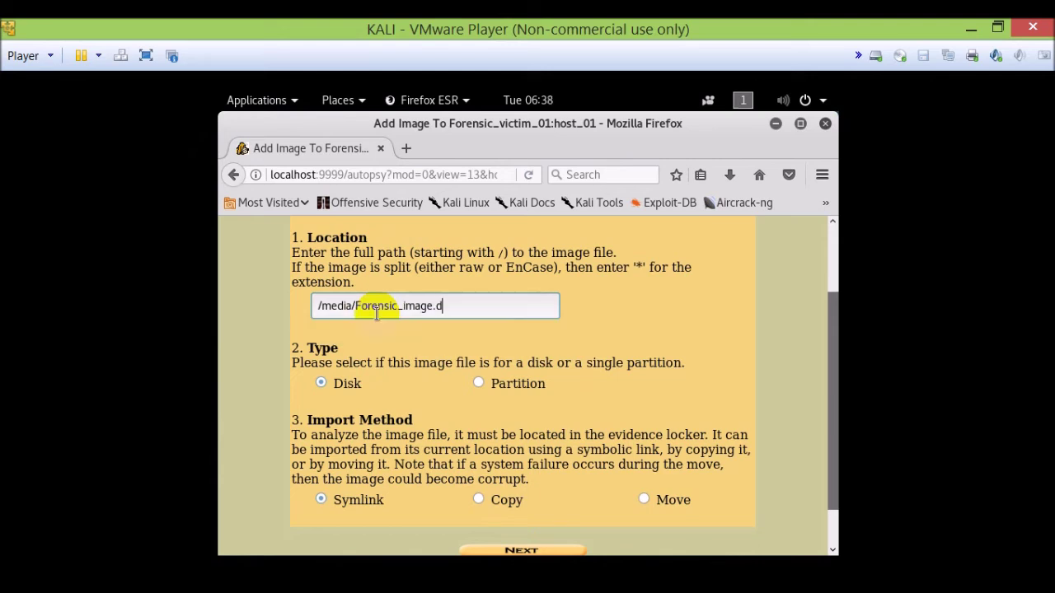
pyautogui.click(479, 383)
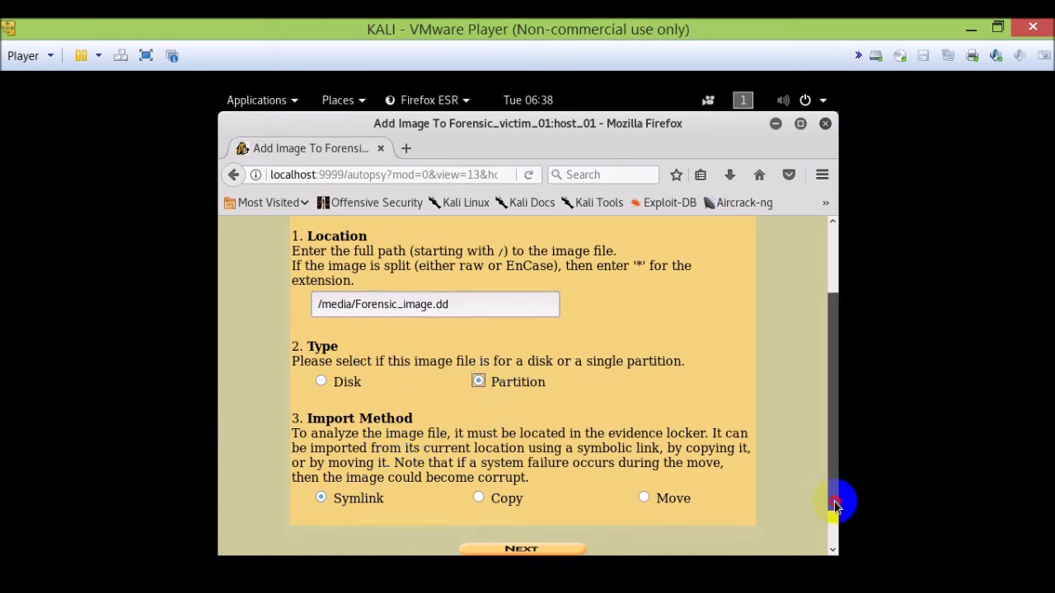
pyautogui.moveTo(833, 499); pyautogui.dragTo(835, 537)
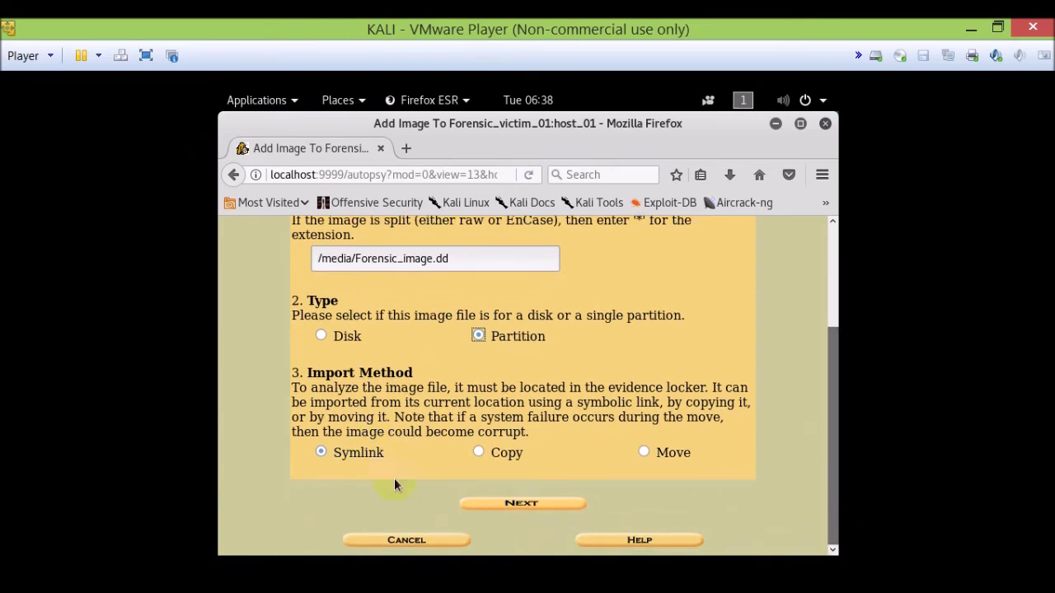
pyautogui.click(527, 511)
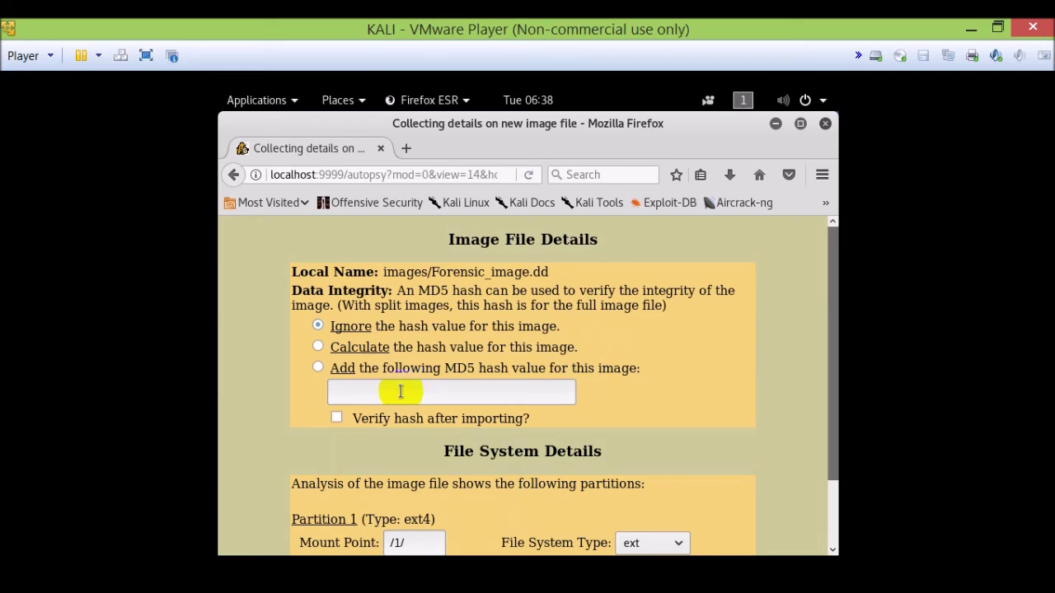
# Choose to calculate the image's hash value, keep mount point /1/ and file system type ext, and add the image.
pyautogui.click(319, 347)
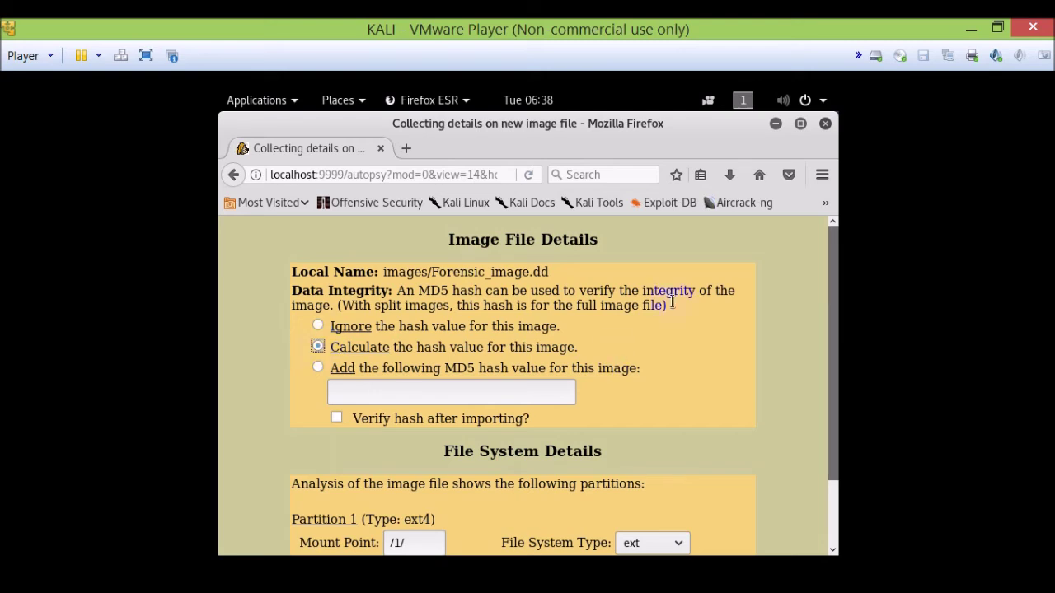
pyautogui.moveTo(831, 431); pyautogui.dragTo(833, 493)
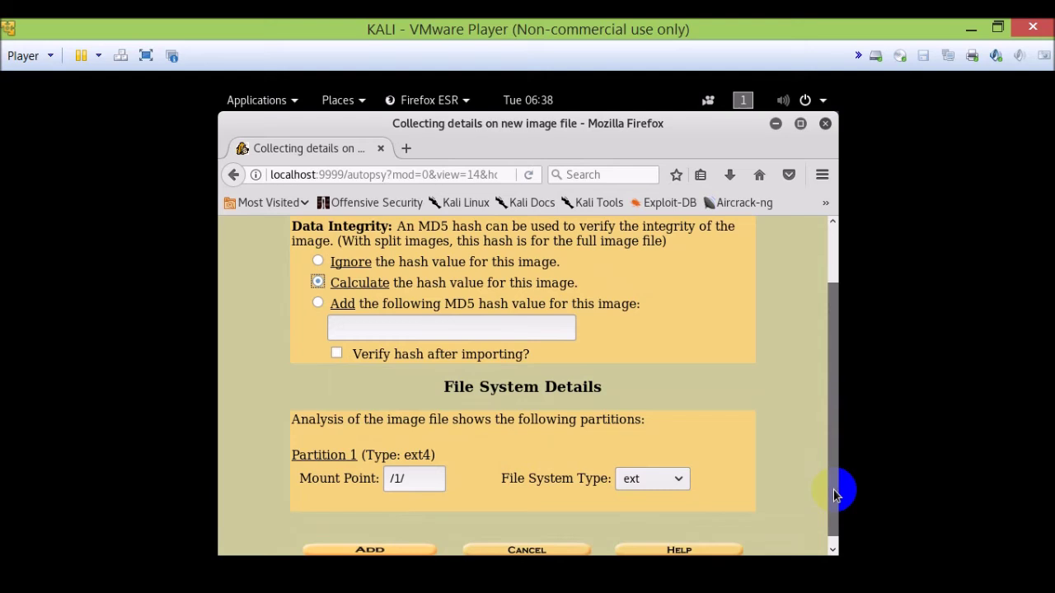
pyautogui.moveTo(834, 495); pyautogui.dragTo(836, 532)
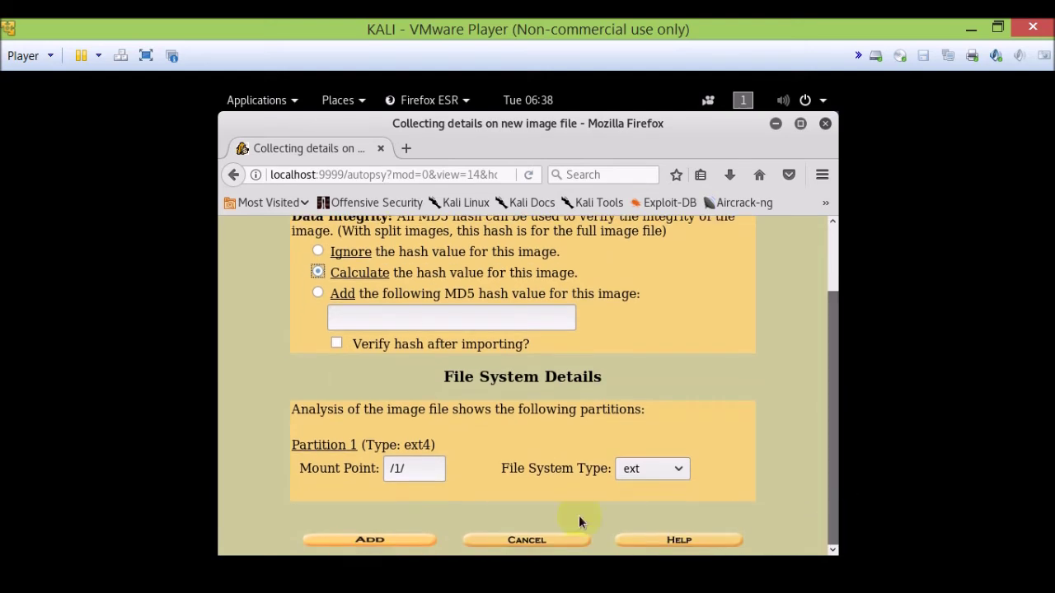
pyautogui.click(390, 544)
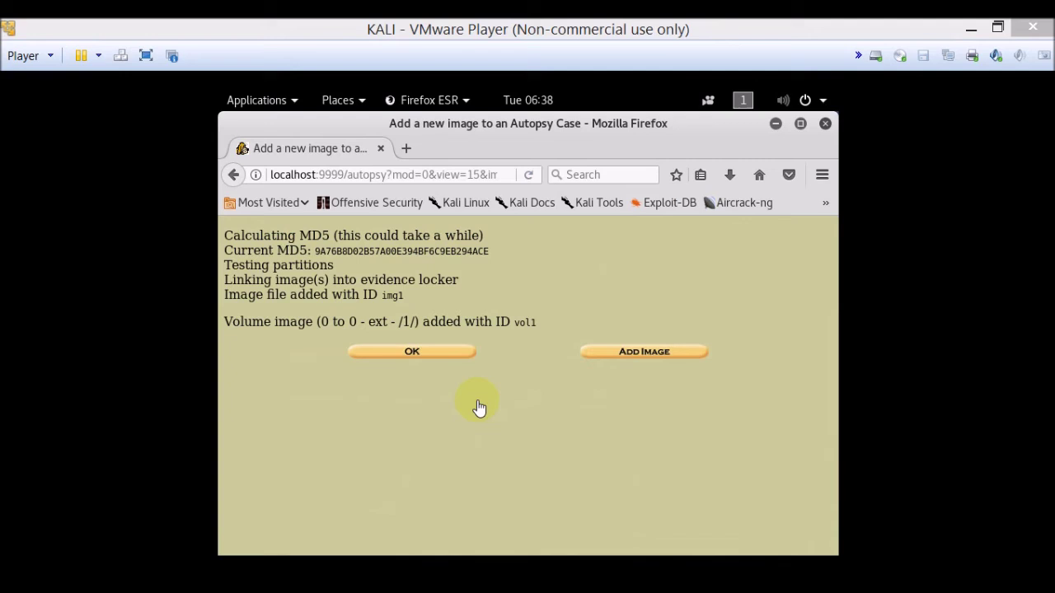
# Accept the imported image and open the volume Forensic_image.dd-0-0 for analysis in File Analysis mode.
pyautogui.moveTo(459, 258); pyautogui.dragTo(487, 257)
pyautogui.click(416, 353)
pyautogui.click(420, 354)
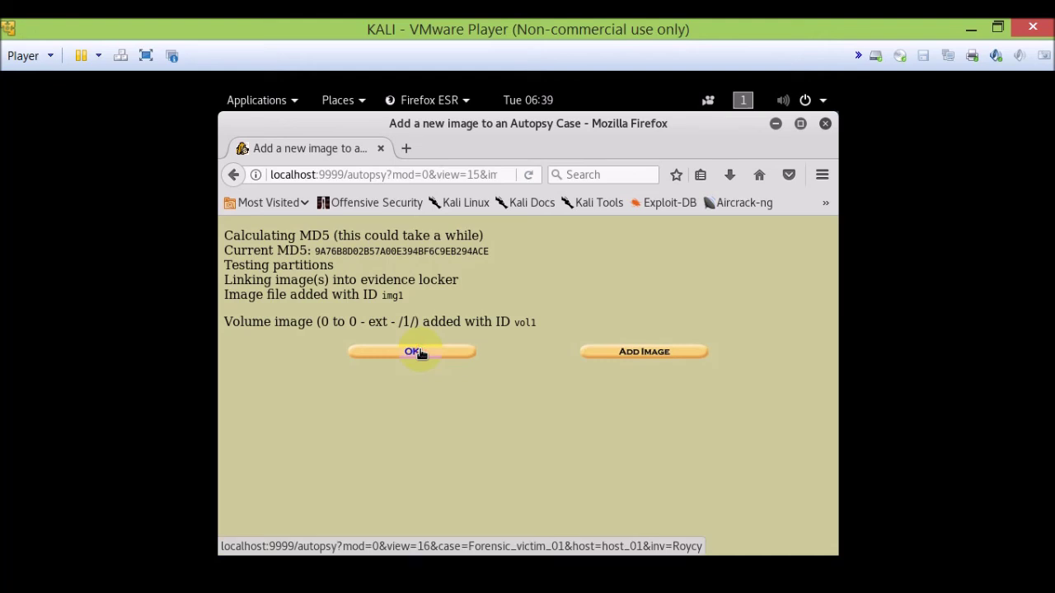
pyautogui.click(419, 352)
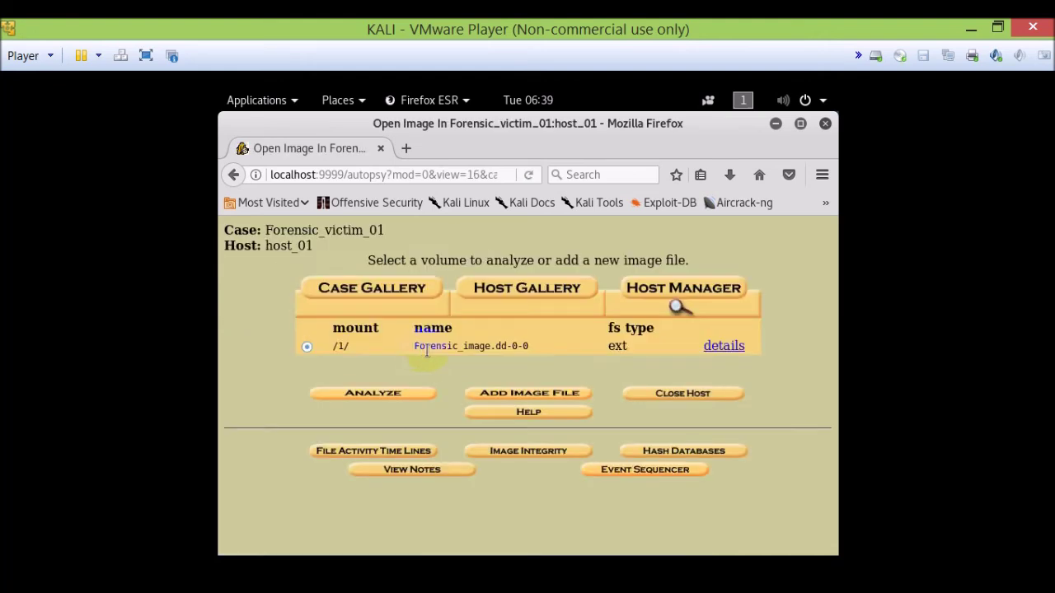
pyautogui.click(399, 395)
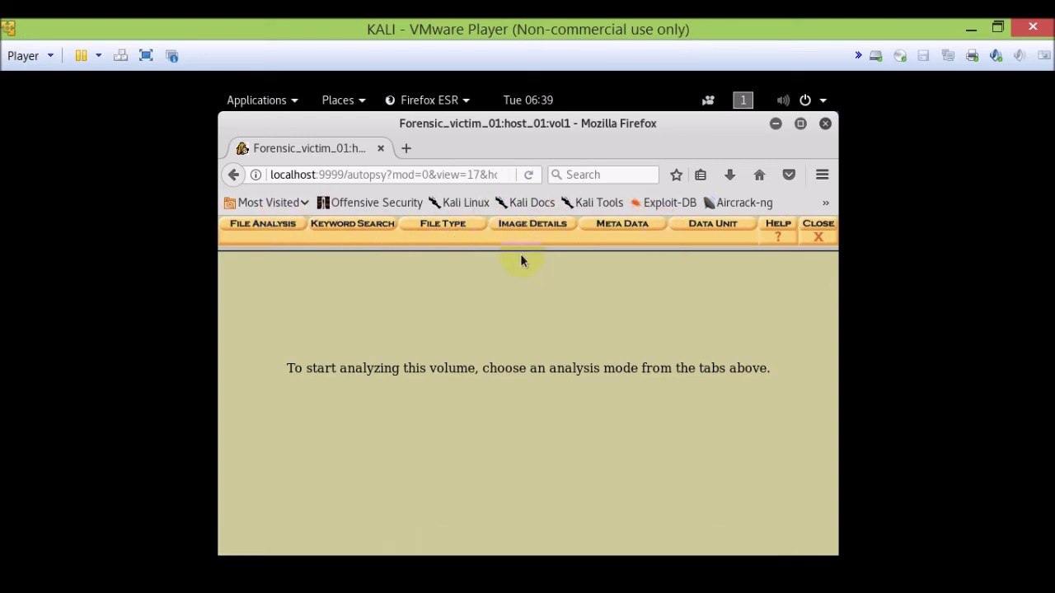
pyautogui.click(256, 234)
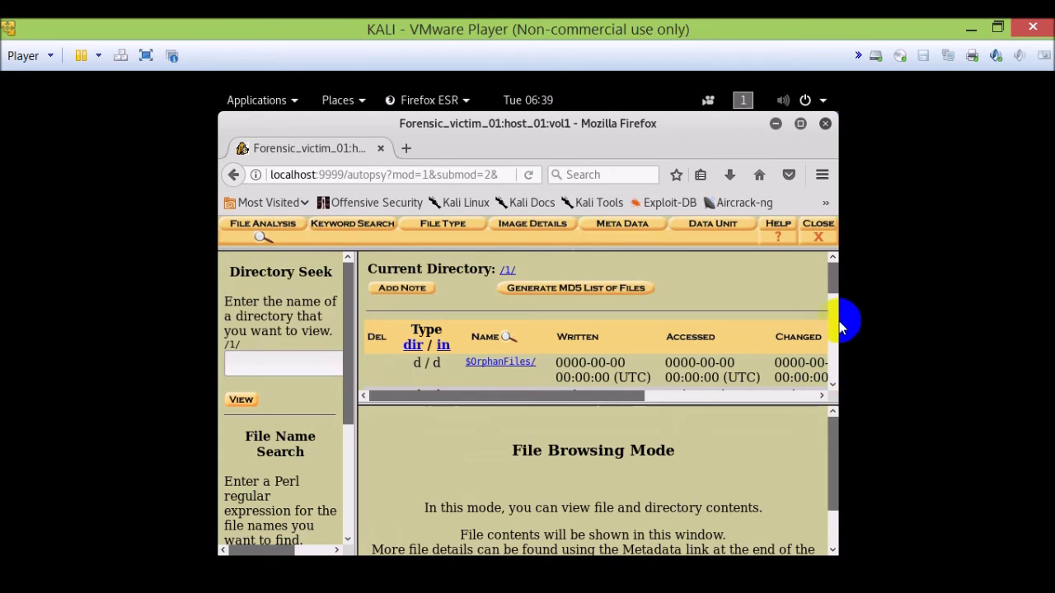
# Look through the volume's root directory listing and the file browsing notes, and restore the browser window to a smaller size.
pyautogui.moveTo(830, 282); pyautogui.dragTo(838, 332)
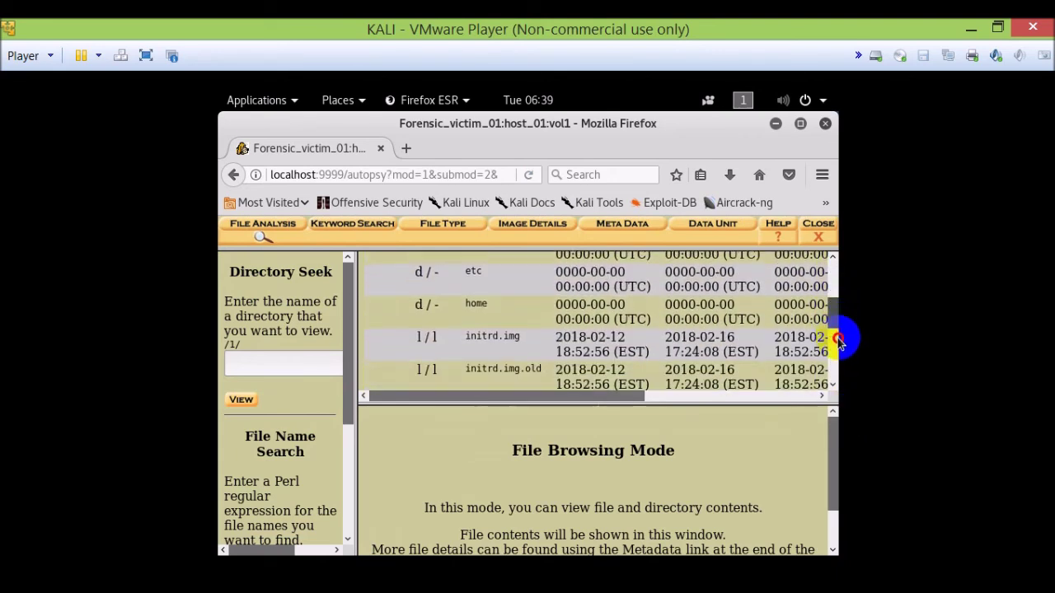
pyautogui.moveTo(836, 370)
pyautogui.mouseDown()
pyautogui.moveTo(836, 346)
pyautogui.moveTo(829, 384)
pyautogui.mouseUp()
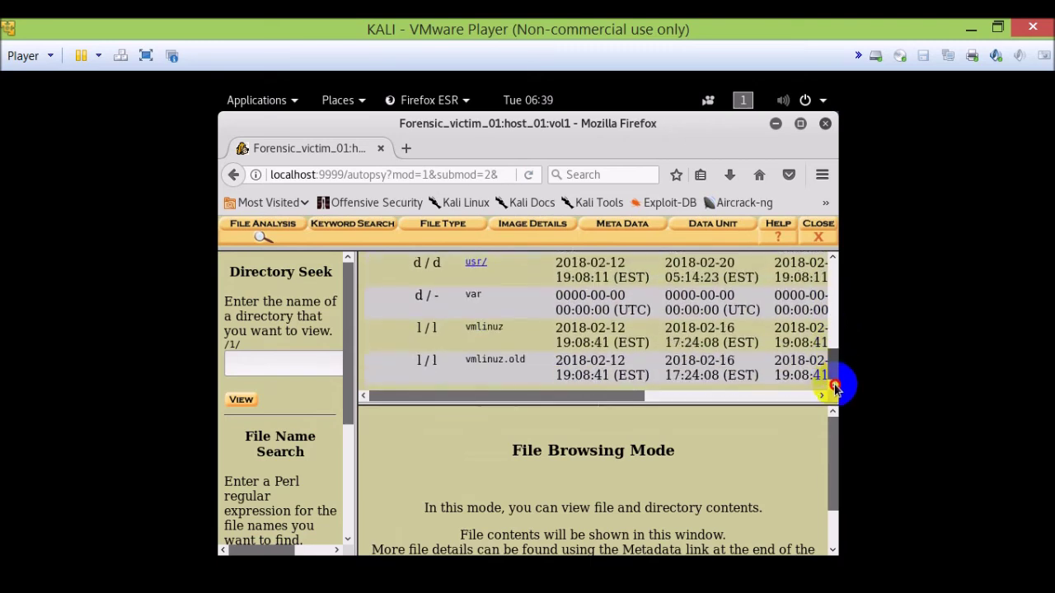
pyautogui.moveTo(833, 452); pyautogui.dragTo(833, 527)
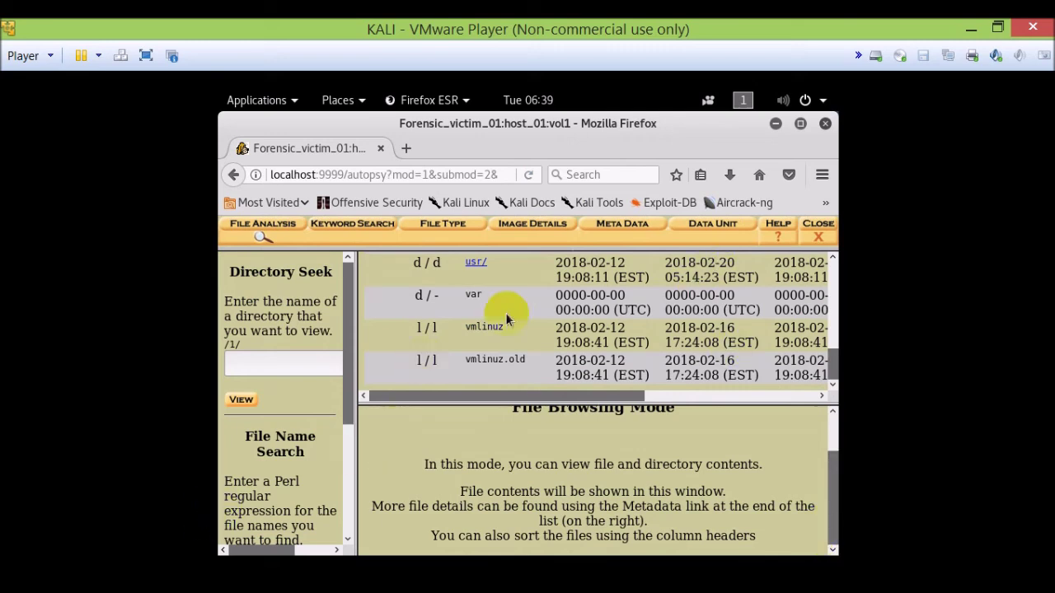
pyautogui.click(790, 124)
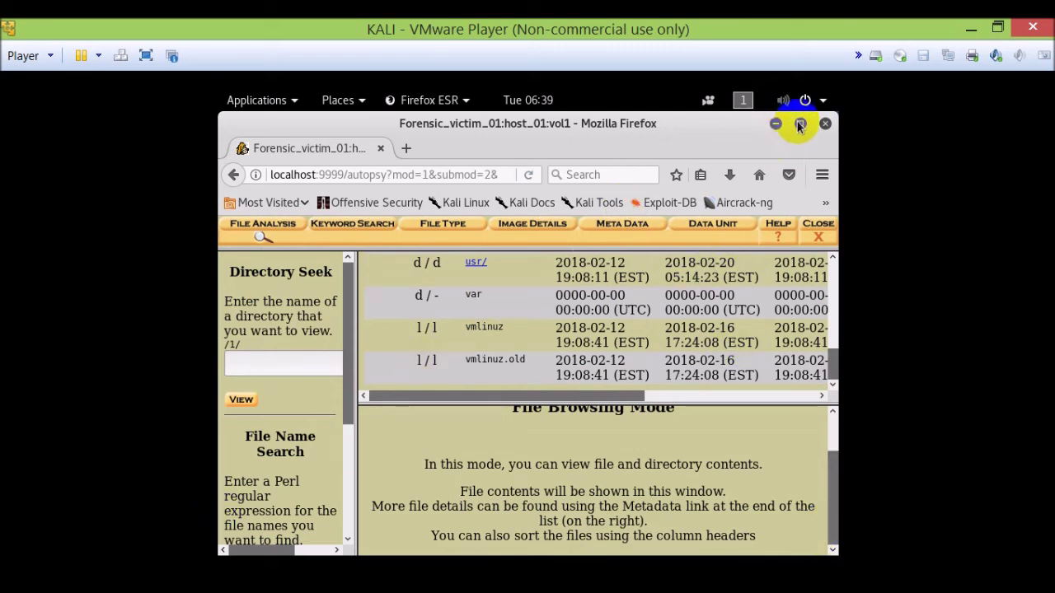
pyautogui.click(798, 124)
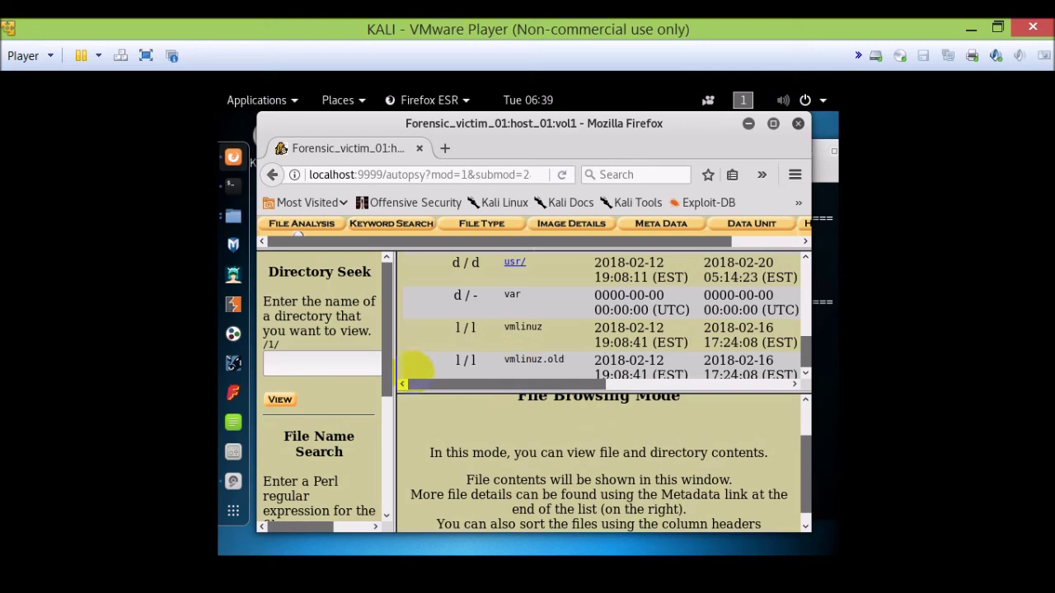
# View the /1/ directory with the directory seek, look over the file name search options, and open the $OrphanFiles directory.
pyautogui.click(279, 399)
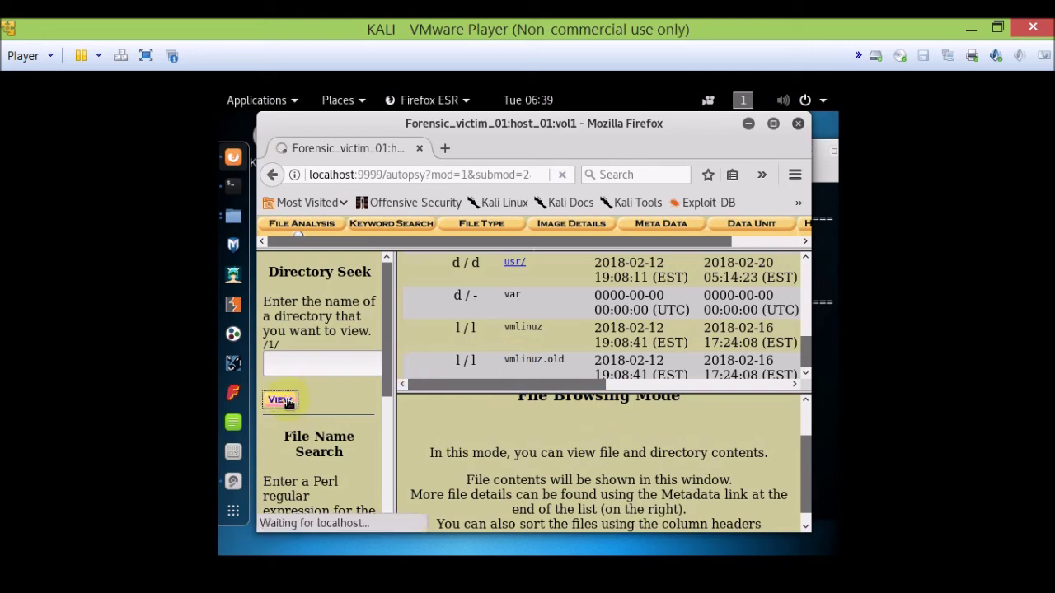
pyautogui.moveTo(387, 388); pyautogui.dragTo(393, 504)
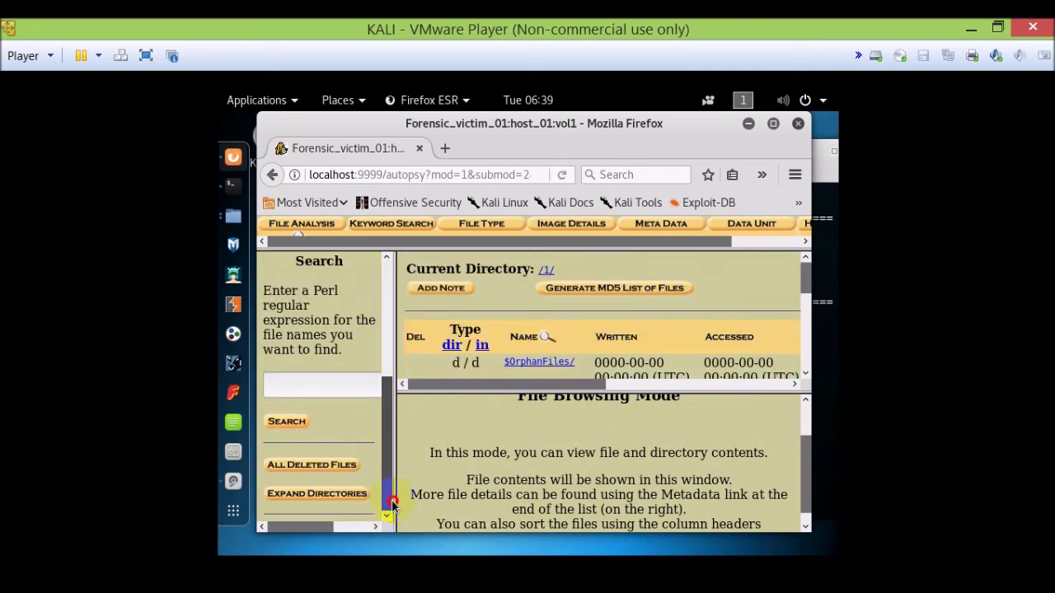
pyautogui.click(536, 363)
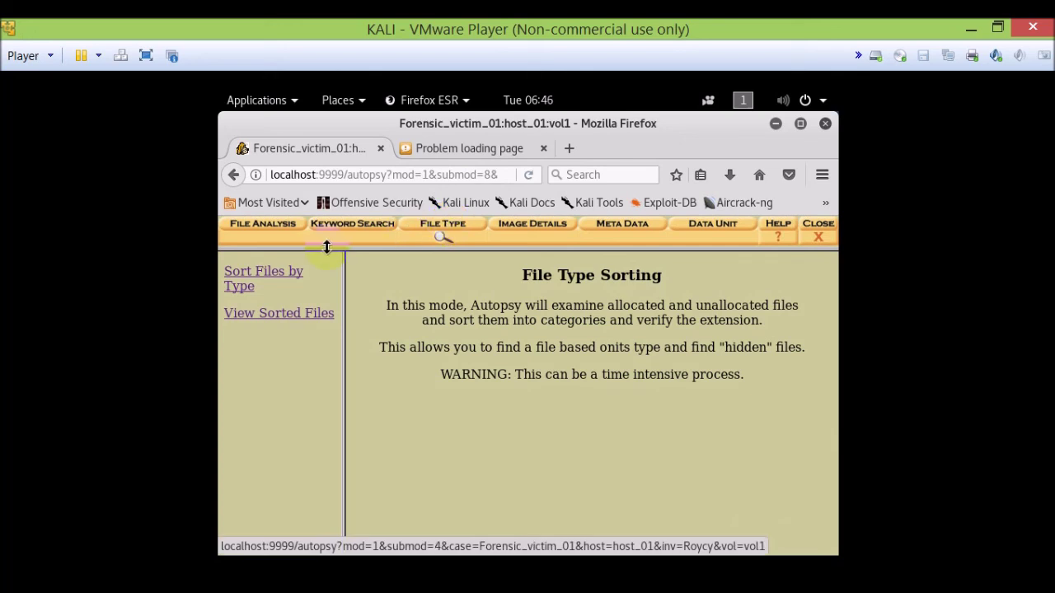
# Sort the volume's files by type, keeping category sorting and Extension and File Type Validation enabled.
pyautogui.click(281, 279)
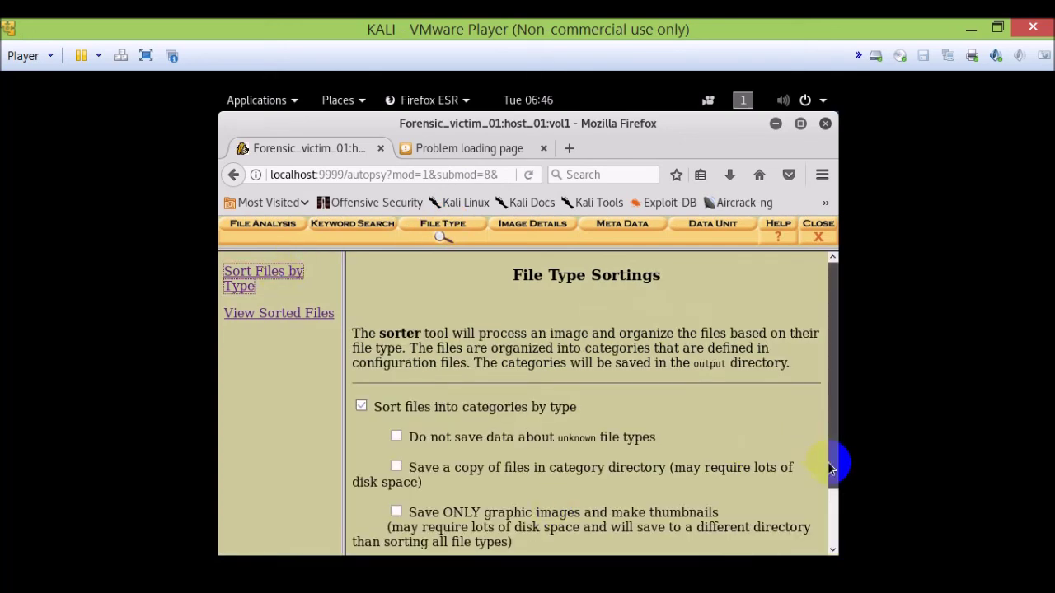
pyautogui.click(832, 542)
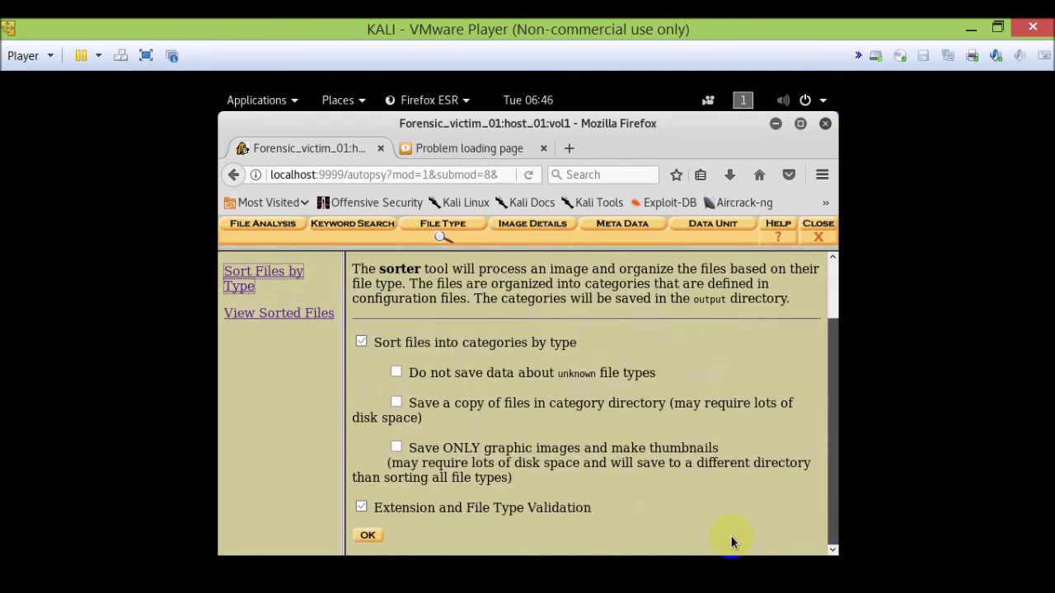
pyautogui.click(367, 536)
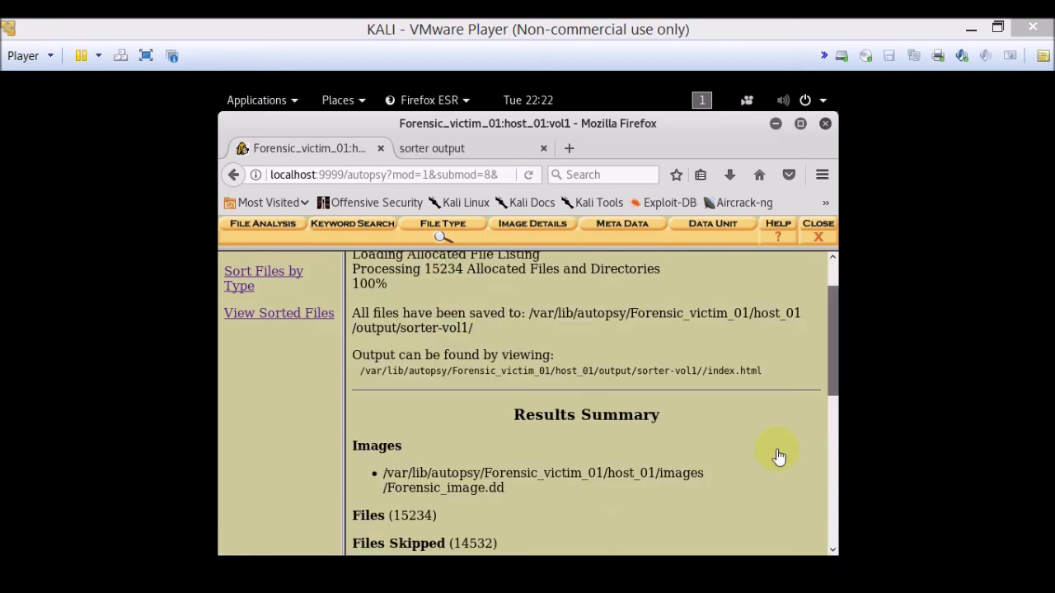
# Review the sorting results summary and select the full path of the sorter output's index.html file.
pyautogui.moveTo(832, 373); pyautogui.dragTo(824, 555)
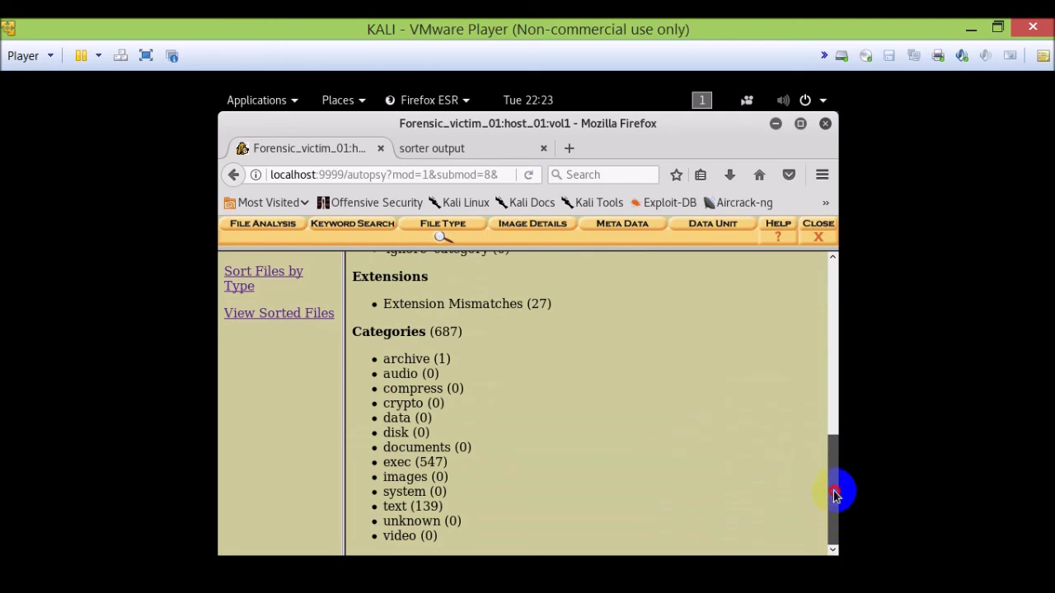
pyautogui.moveTo(830, 443); pyautogui.dragTo(827, 370)
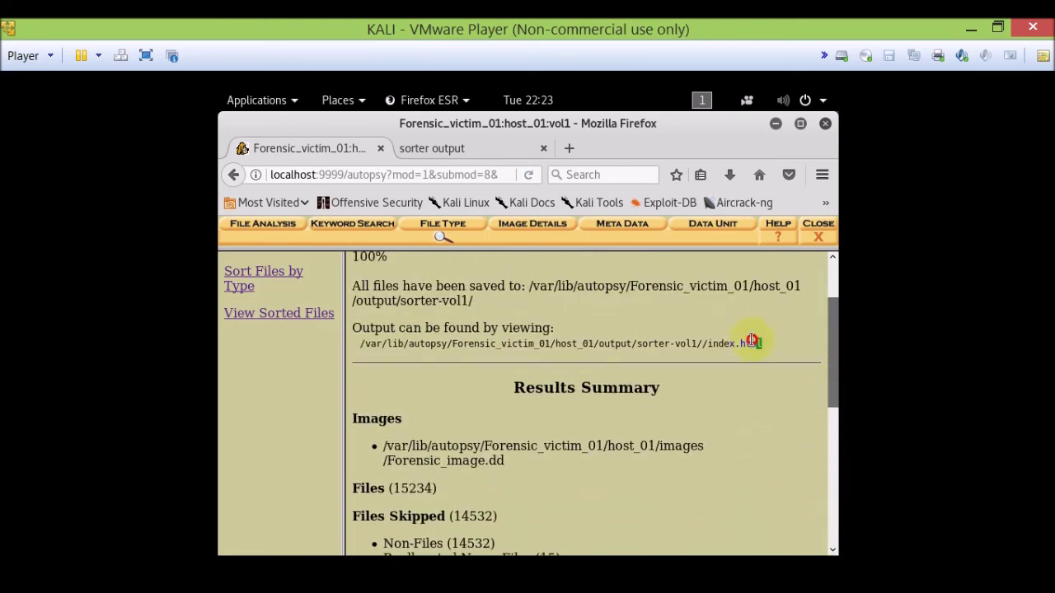
pyautogui.moveTo(751, 343); pyautogui.dragTo(366, 345)
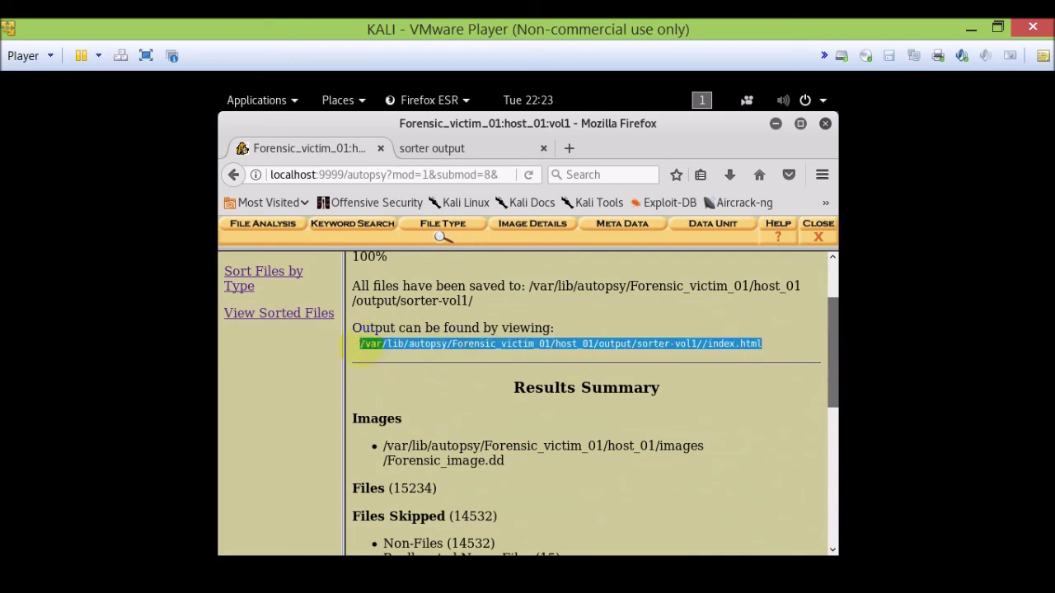
# View the Extension Mismatches report from the sorter output page, and return to the page to examine its file categories.
pyautogui.click(406, 146)
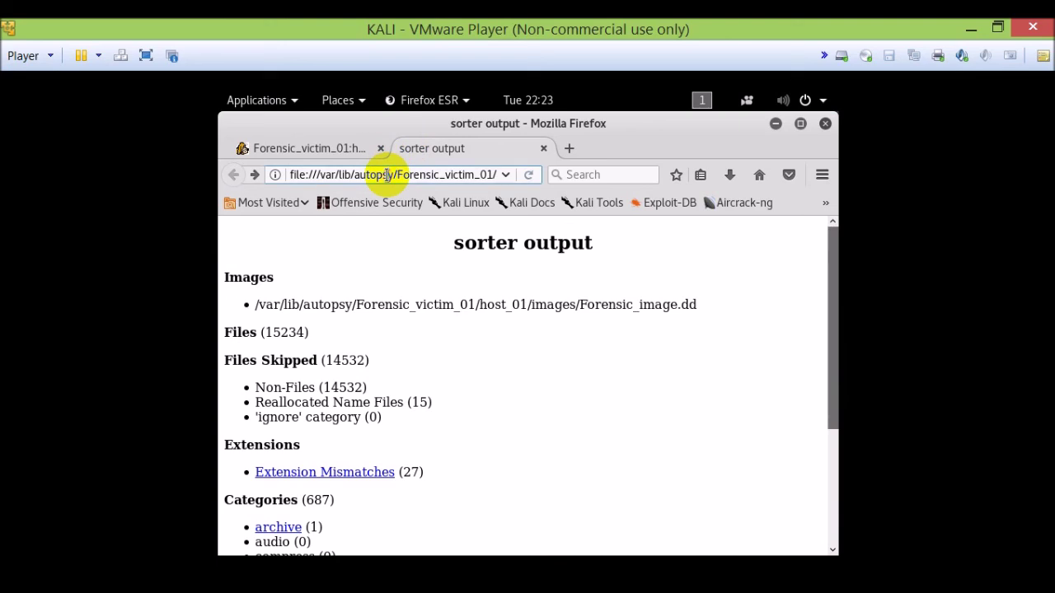
pyautogui.click(327, 488)
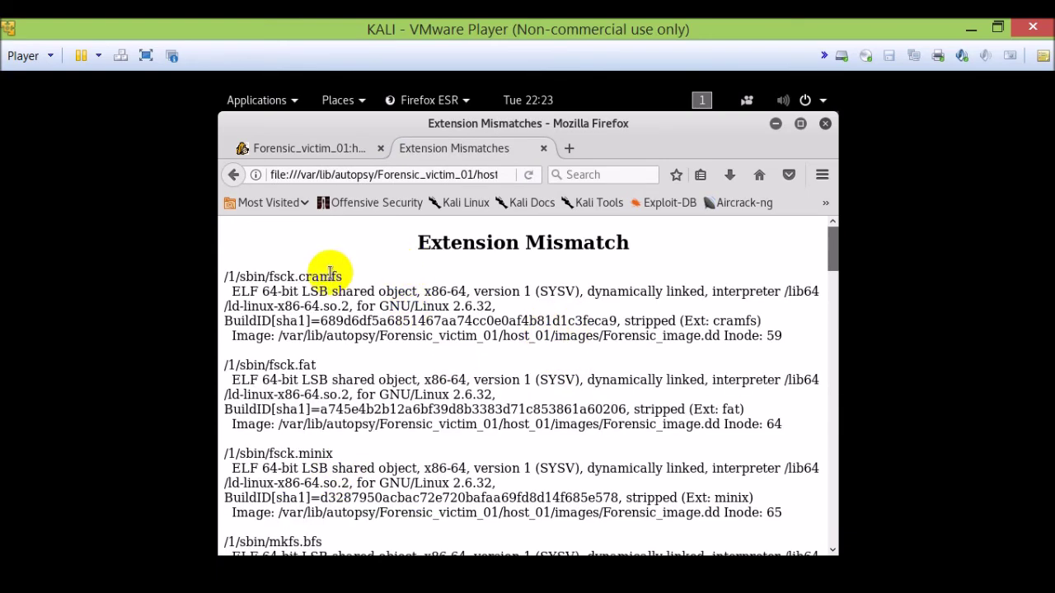
pyautogui.click(234, 175)
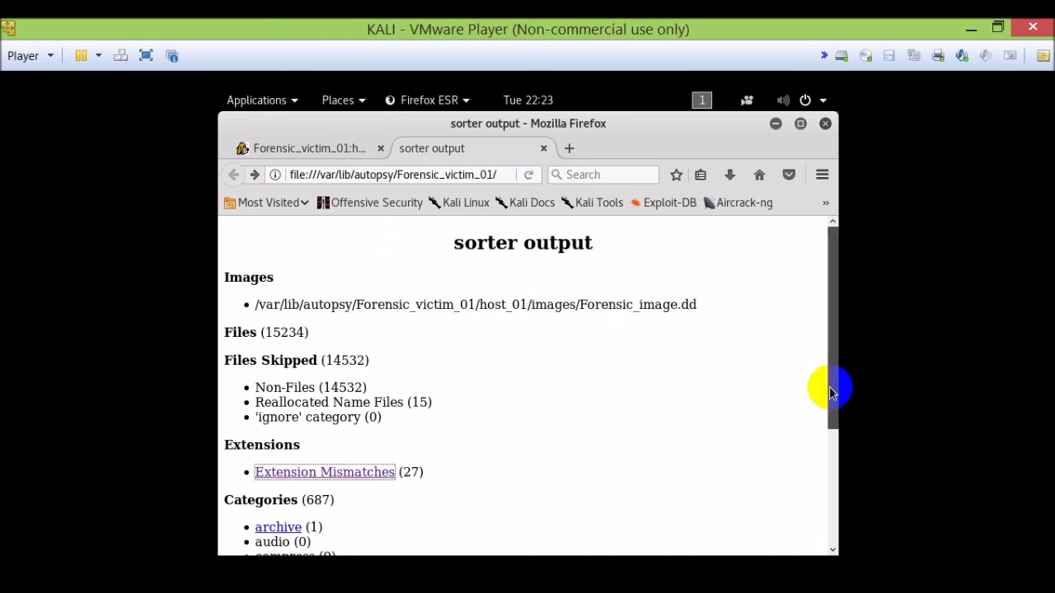
pyautogui.moveTo(829, 412); pyautogui.dragTo(831, 518)
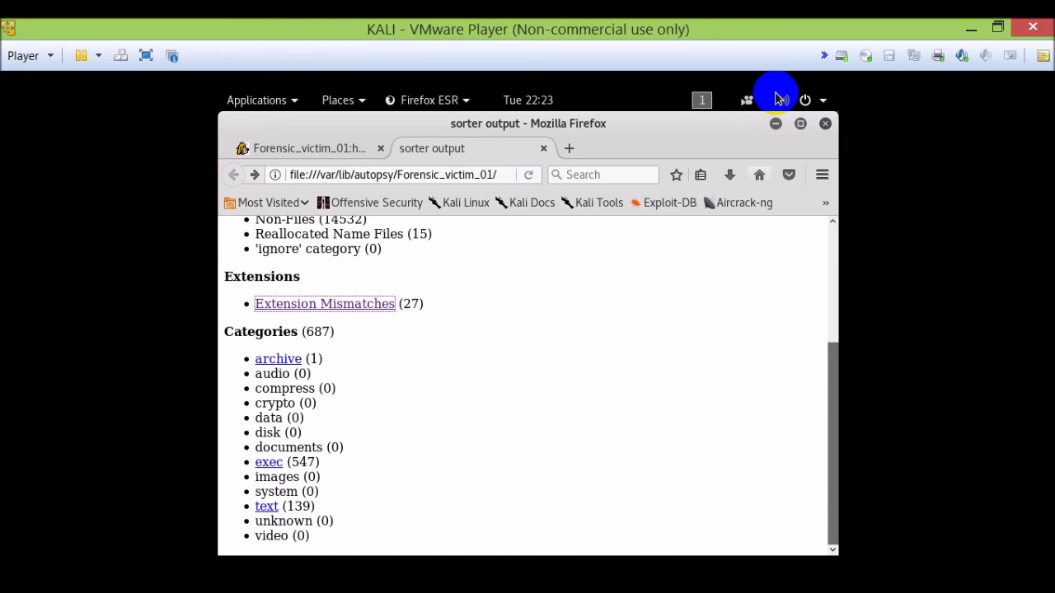